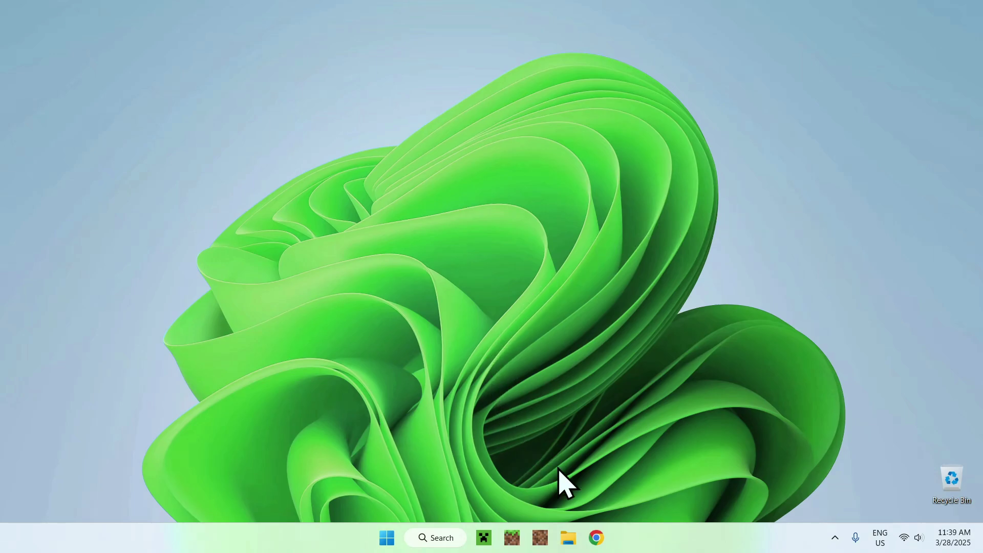
Step: In Chrome, search Google for 'Modrinth' to reach modrinth.com
left_click(597, 537)
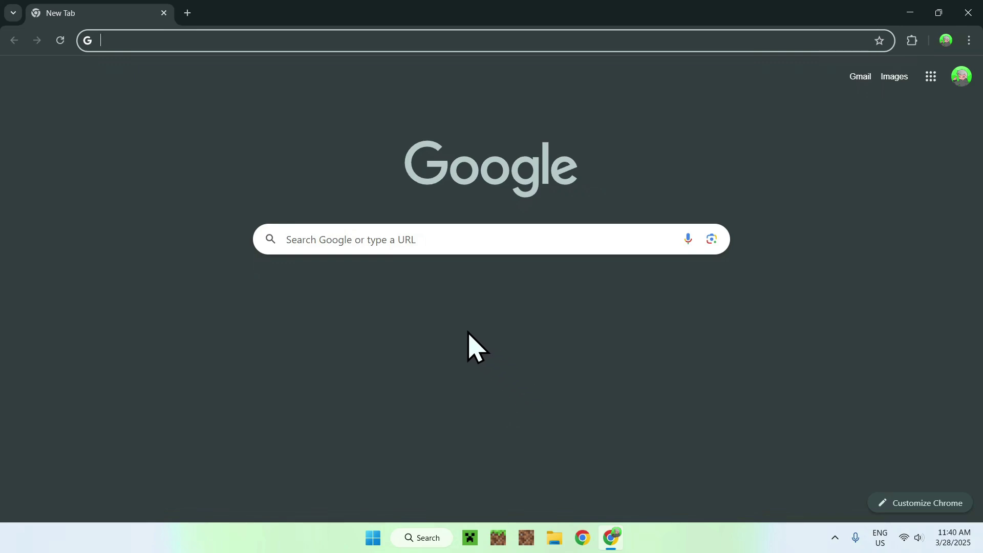
left_click(495, 239)
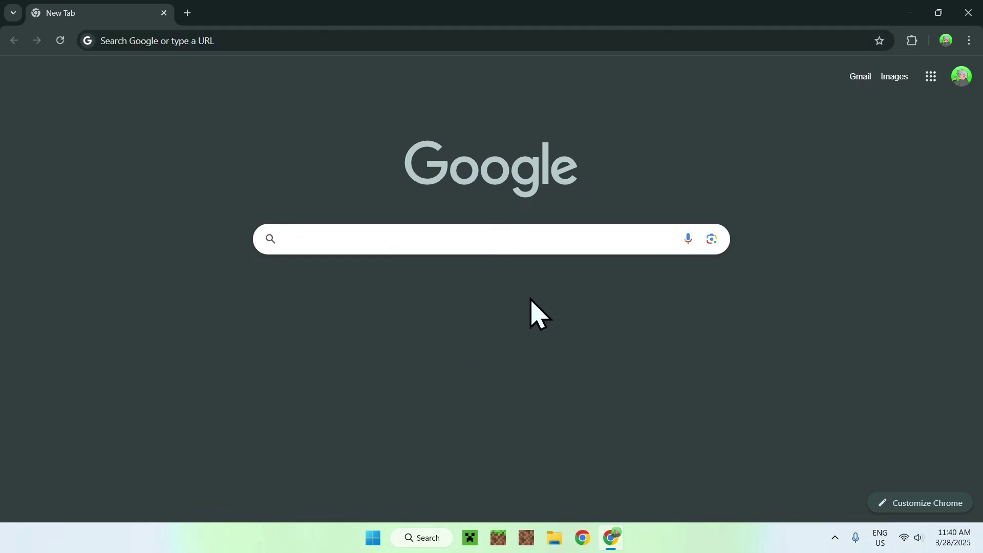
type("Modrinth")
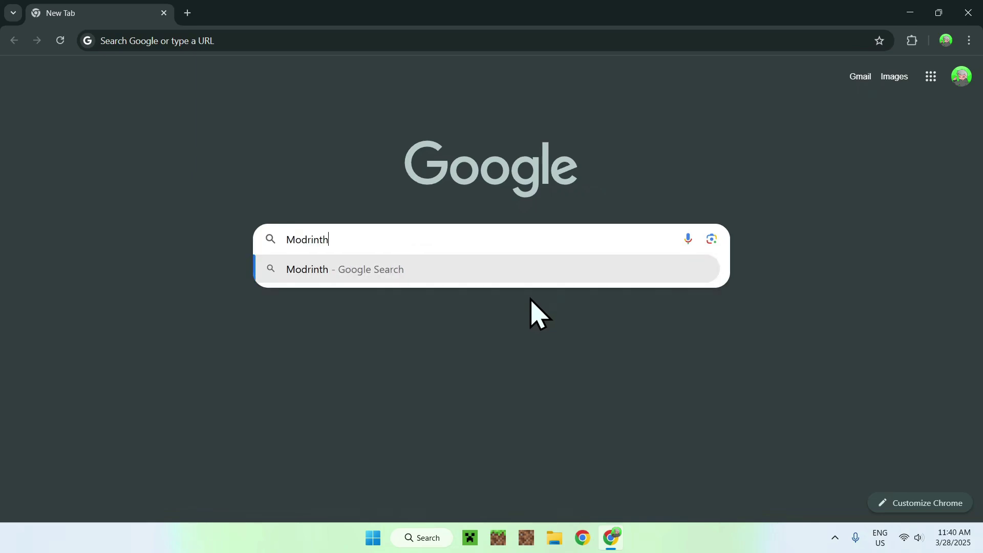
key("Return")
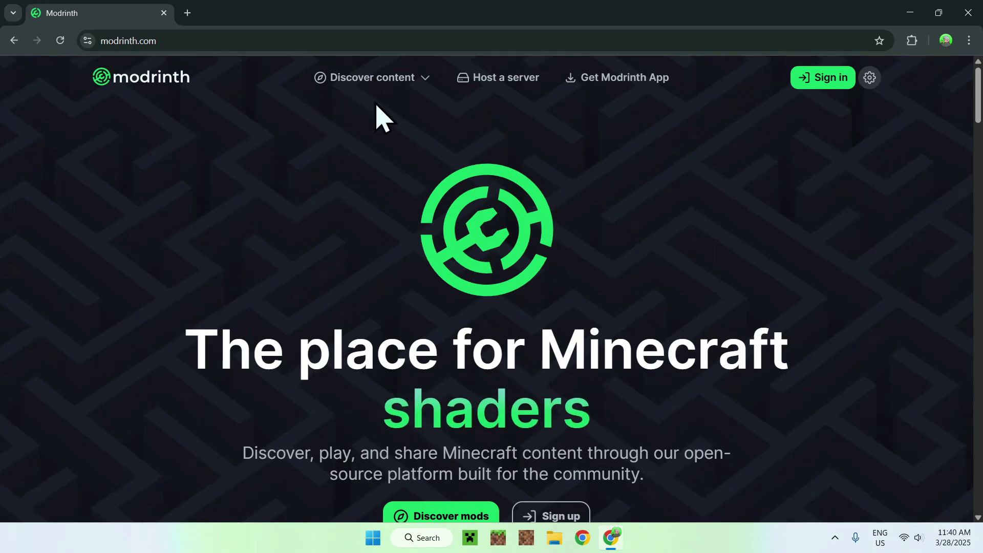
Step: Search Modrinth's mods for 'Sodium' and open the Sodium mod page
left_click(372, 77)
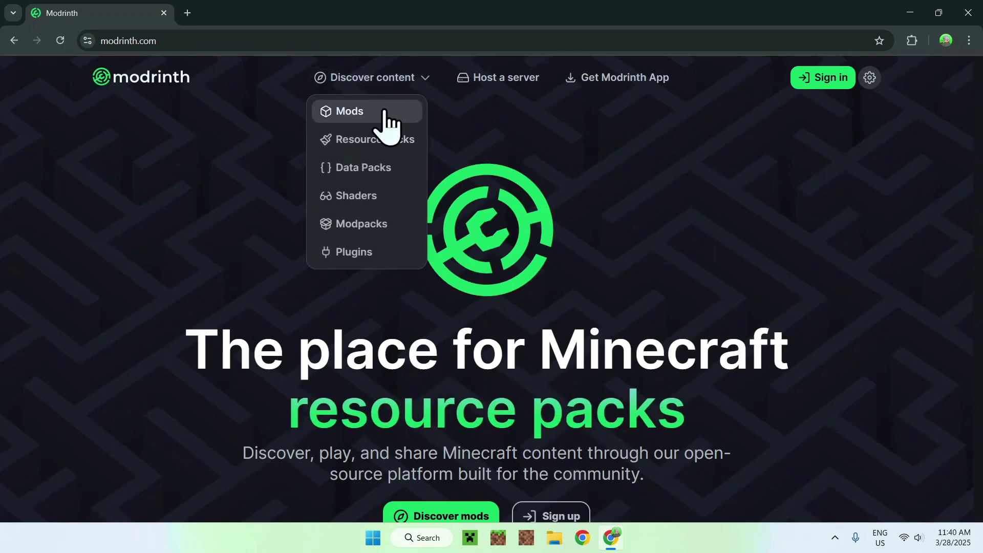
left_click(385, 111)
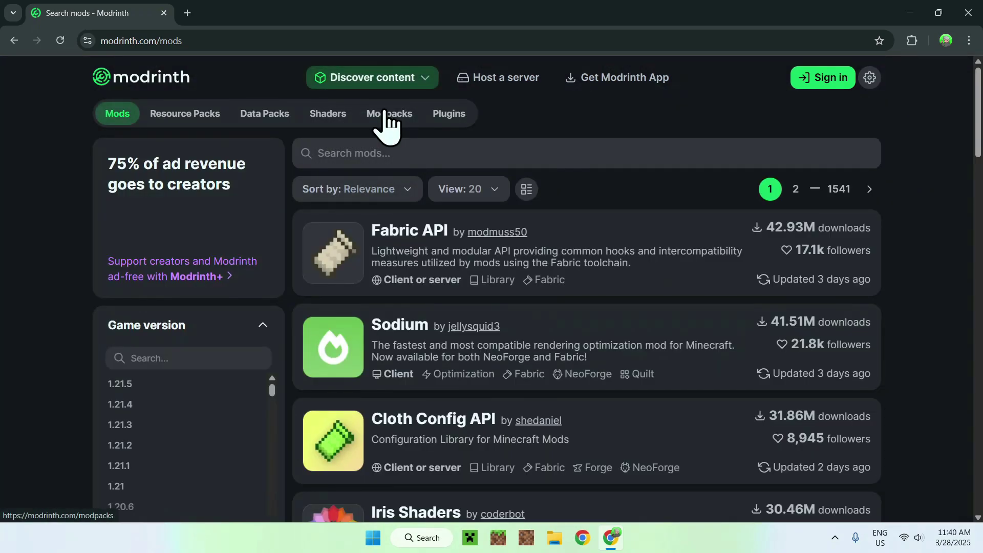
left_click(469, 155)
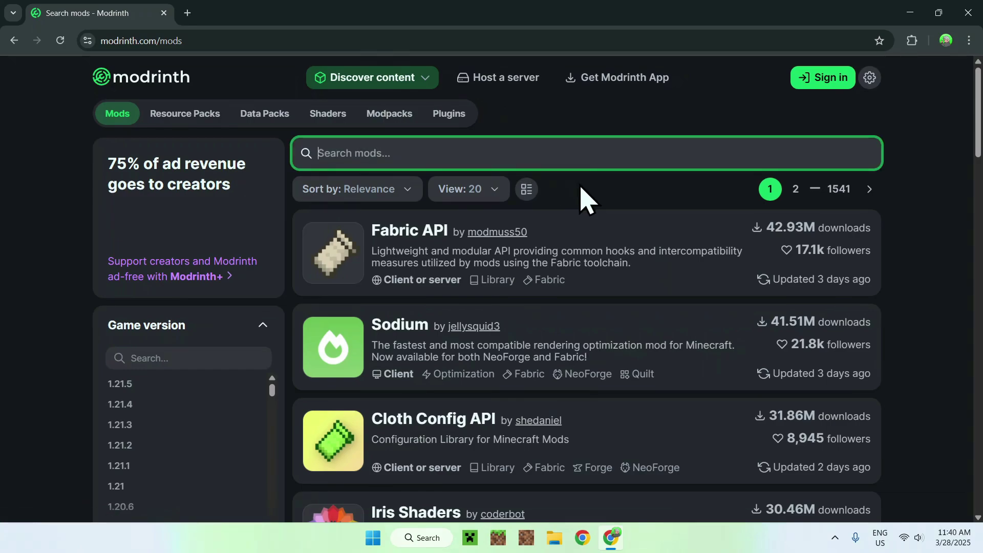
type("Sodium")
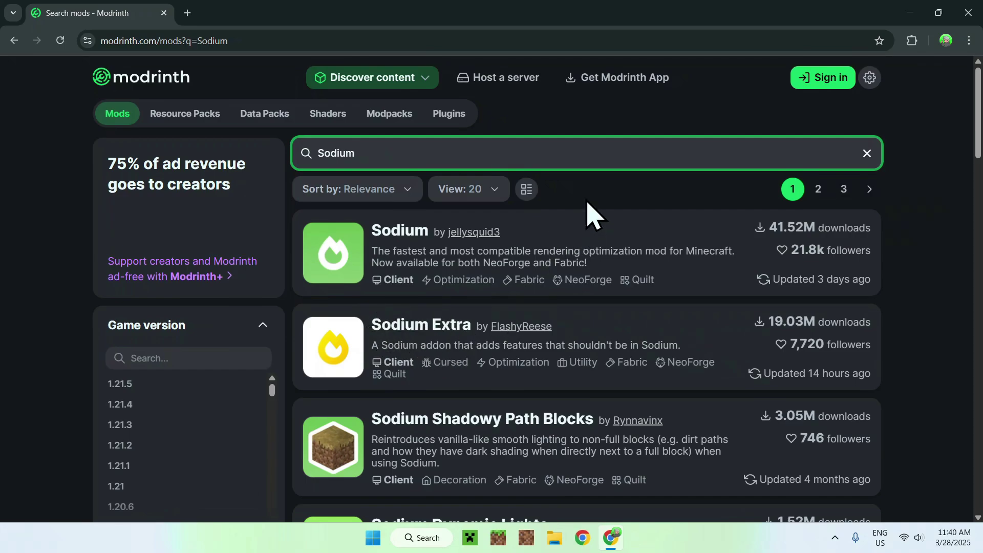
left_click(398, 231)
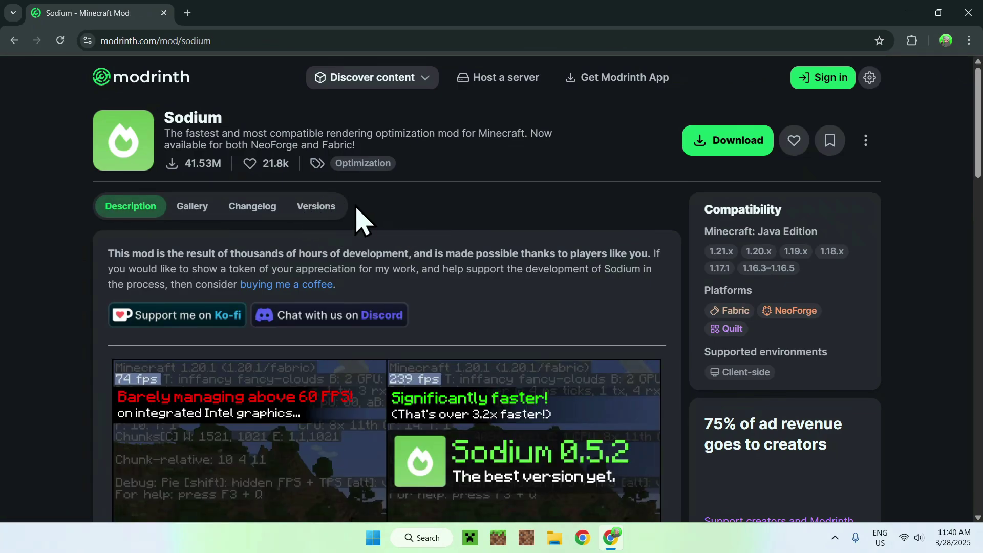
Step: Filter Sodium's versions to 1.21.5 and download sodium-fabric-0.6.12+mc1.21.5.jar
left_click(330, 207)
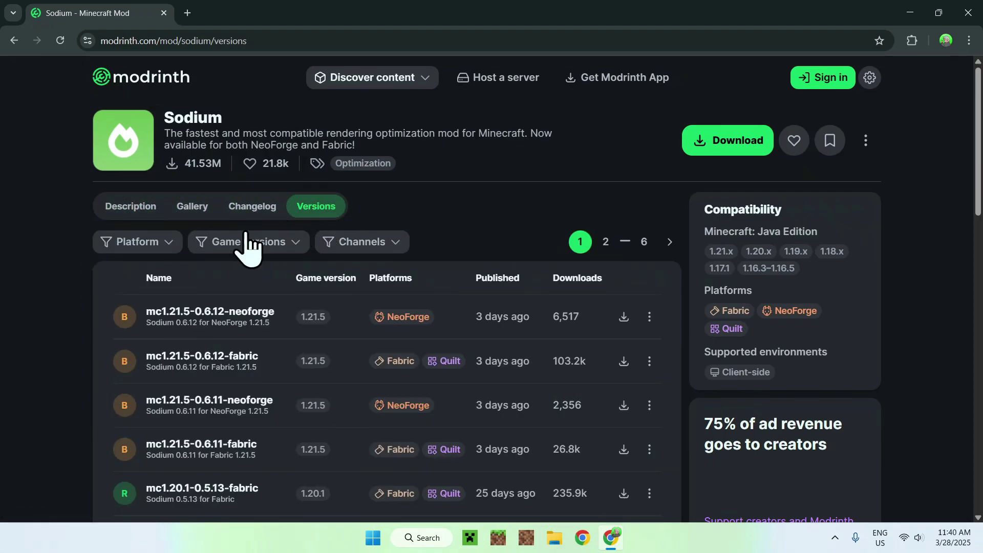
left_click(225, 241)
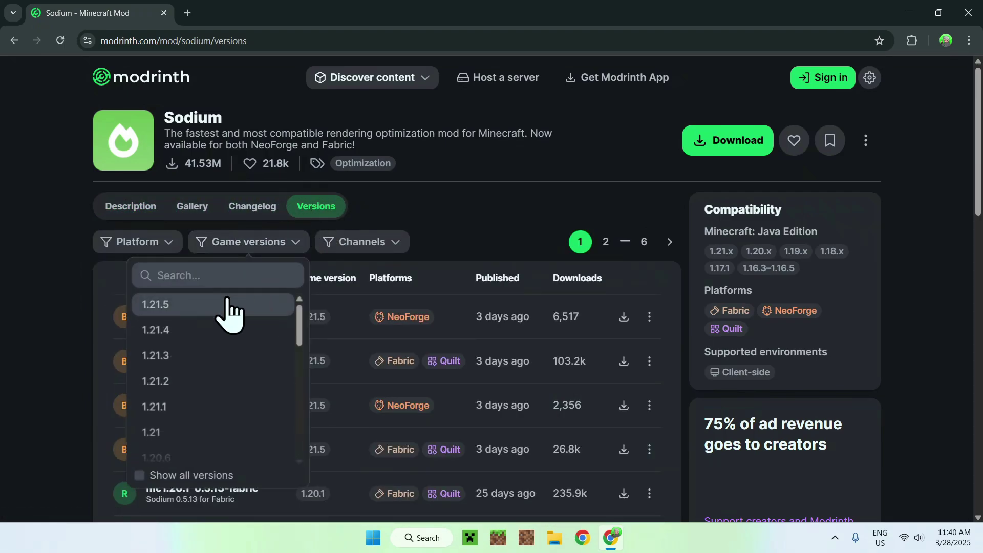
left_click(240, 305)
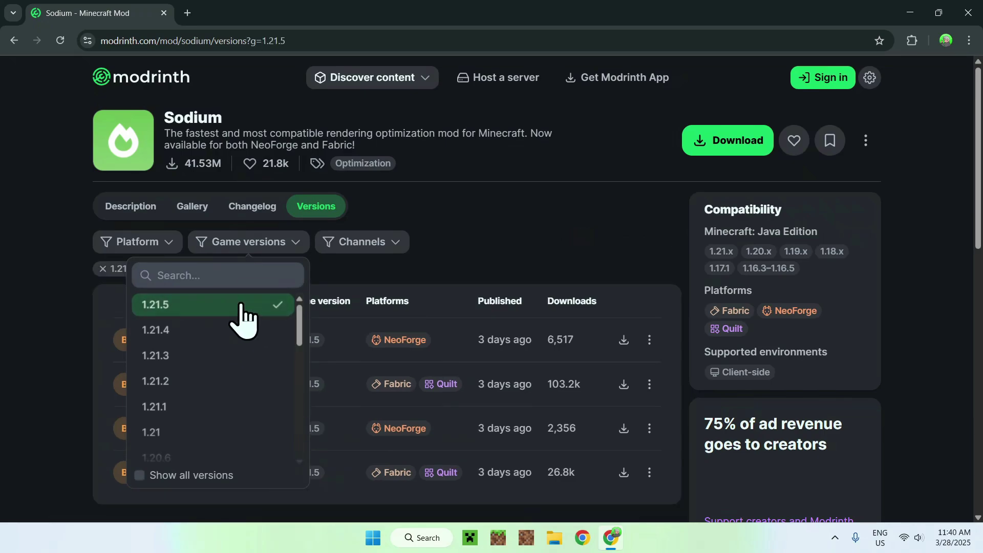
left_click(450, 256)
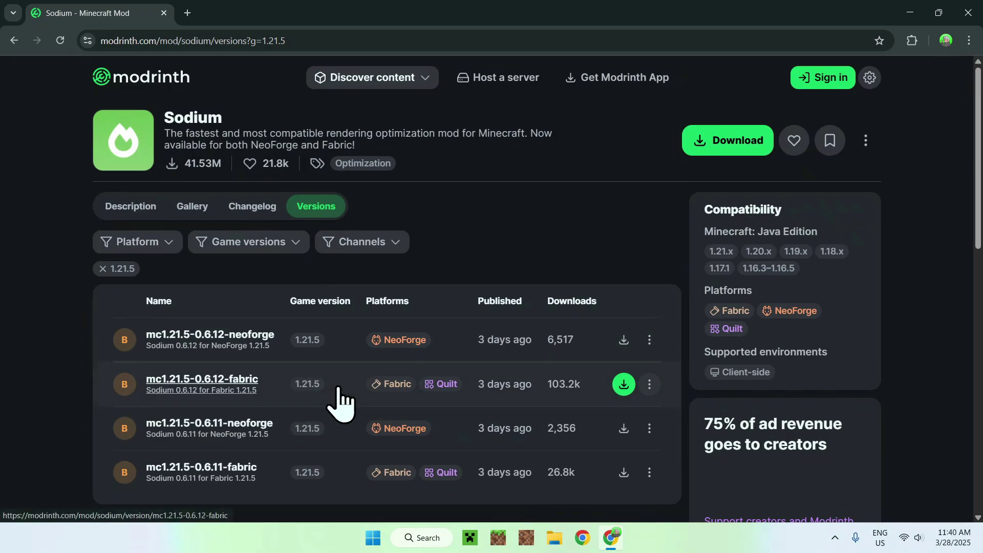
left_click(623, 385)
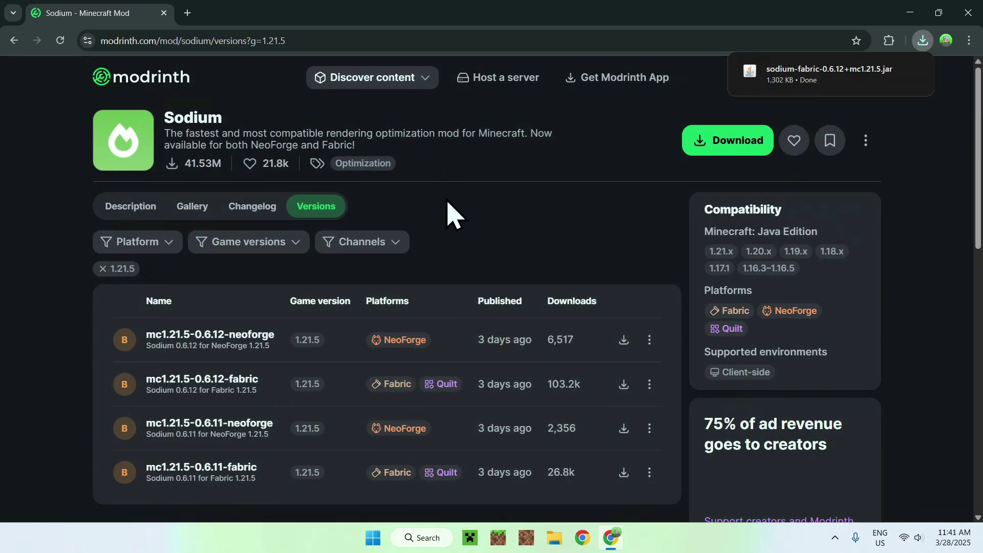
Step: Search Modrinth's mods for 'Sodium' again and open the Sodium Extra page
left_click(392, 84)
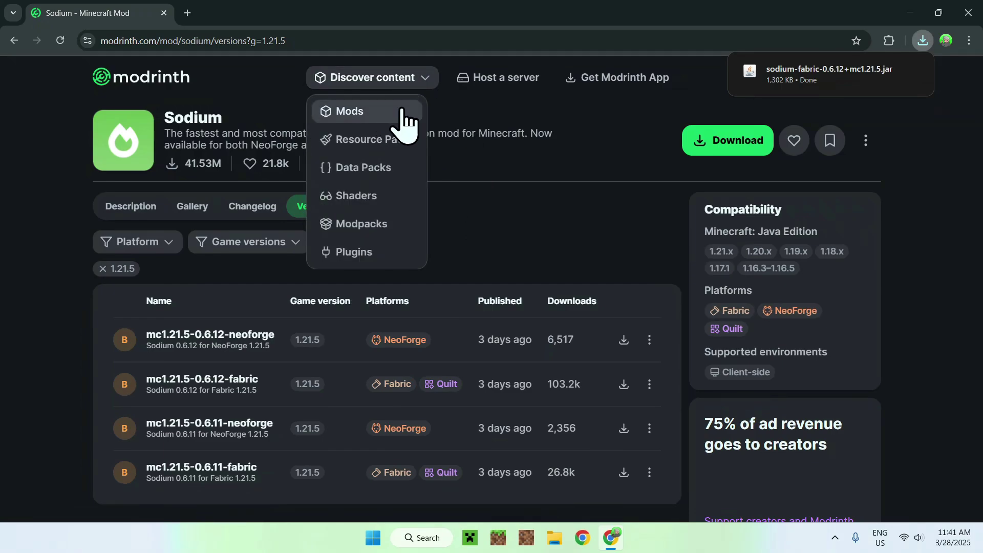
left_click(396, 119)
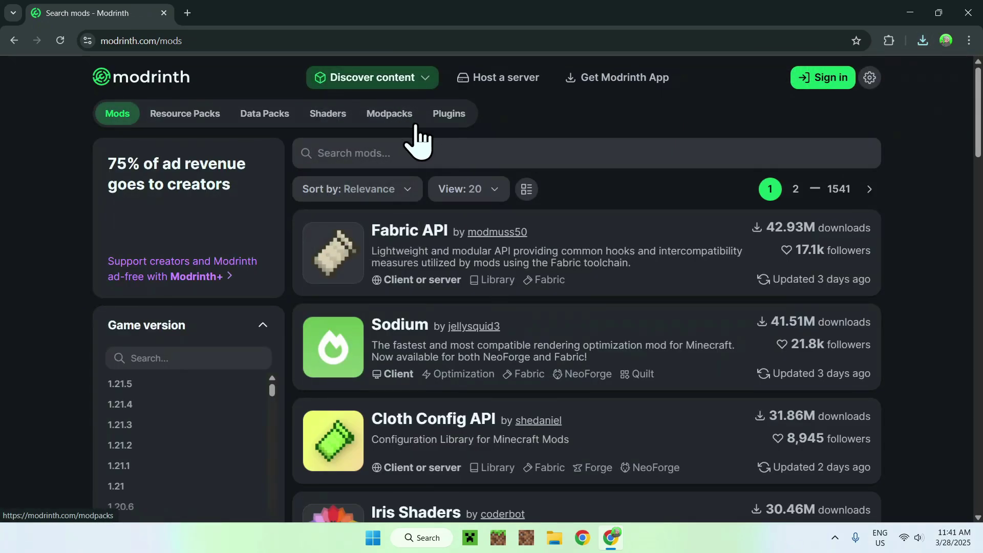
left_click(451, 152)
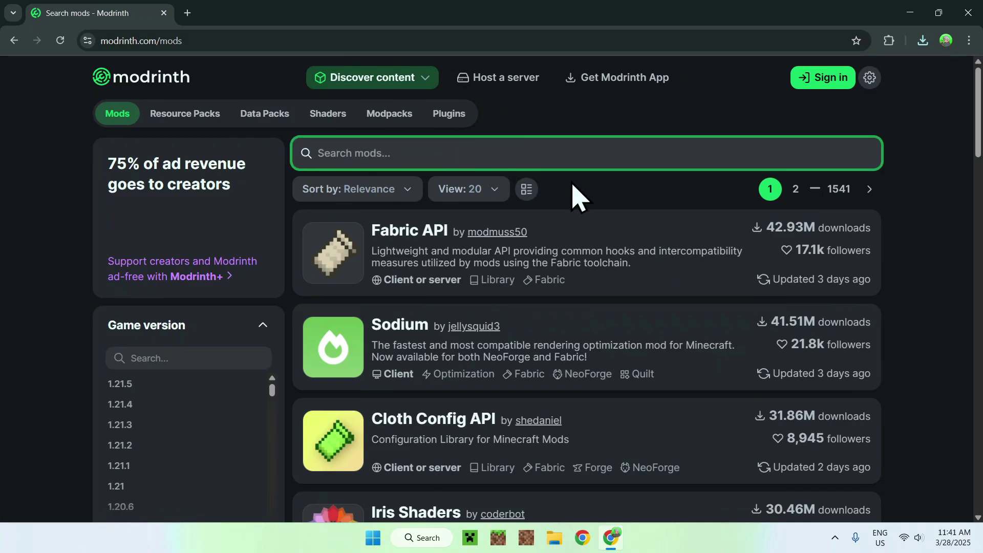
type("Sodium")
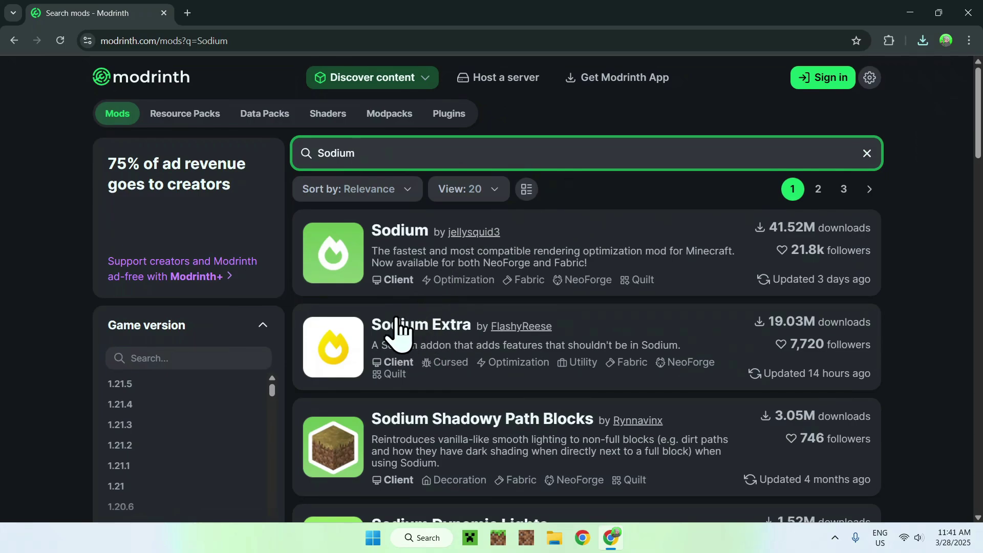
left_click(423, 327)
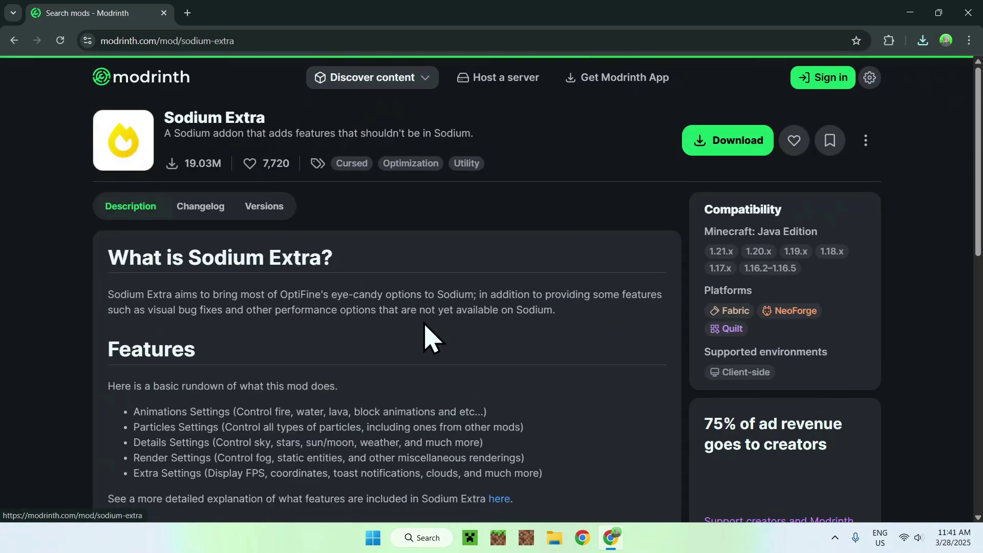
Step: Filter Sodium Extra's versions to 1.21.5 and download sodium-extra-fabric-0.6.2+mc1.21.5.jar
left_click(258, 210)
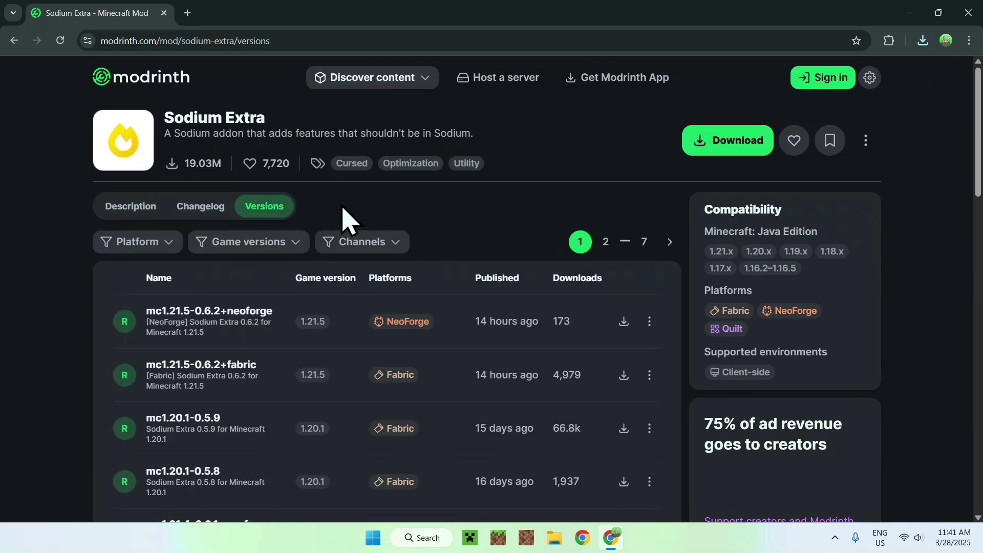
left_click(251, 242)
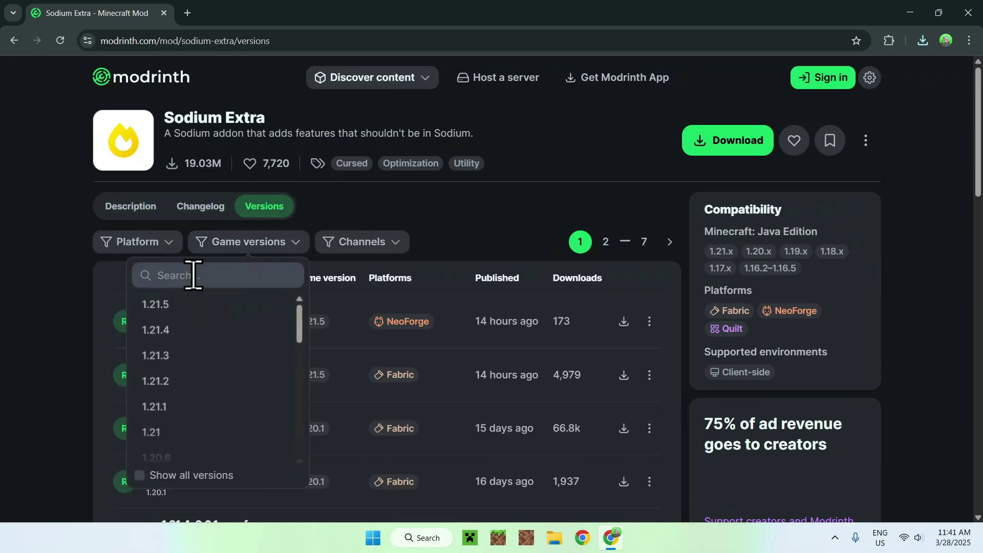
left_click(224, 307)
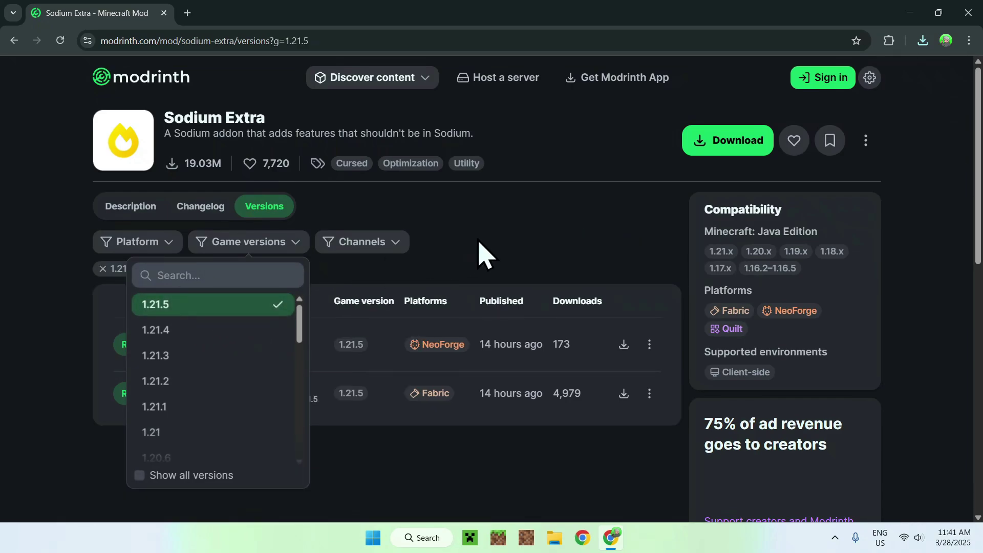
left_click(484, 248)
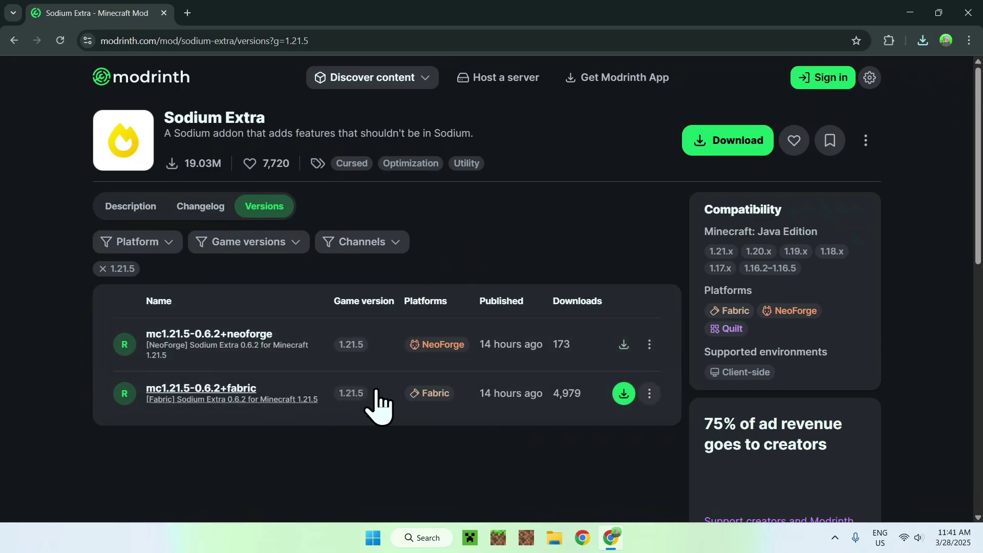
left_click(624, 393)
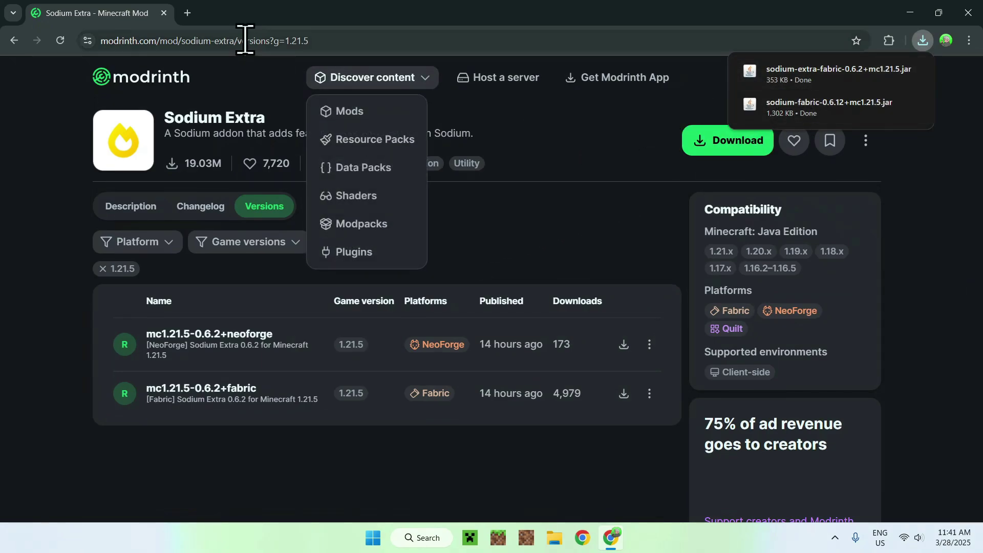
Step: In a new tab, search Google for 'Fabric Minecraft' and open fabricmc.net
left_click(187, 13)
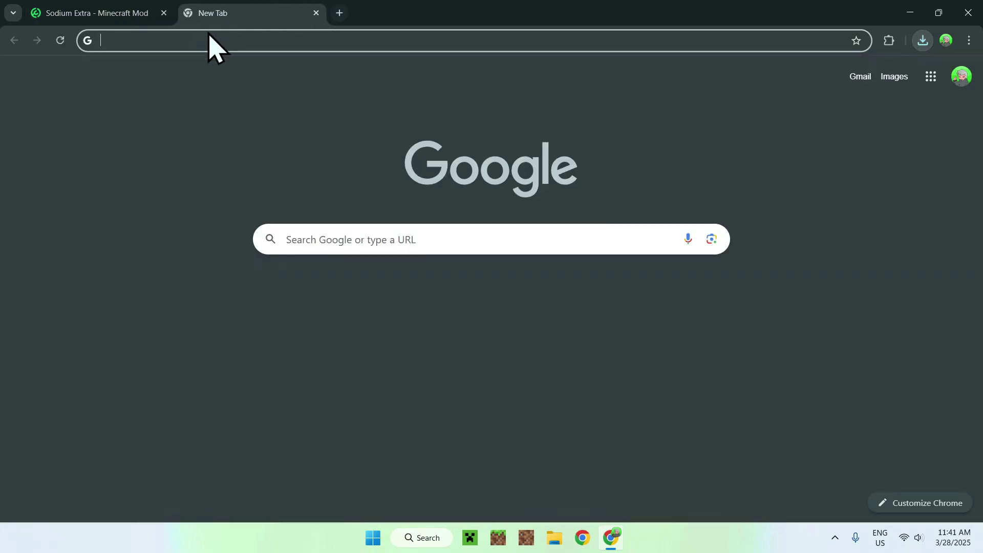
left_click(342, 237)
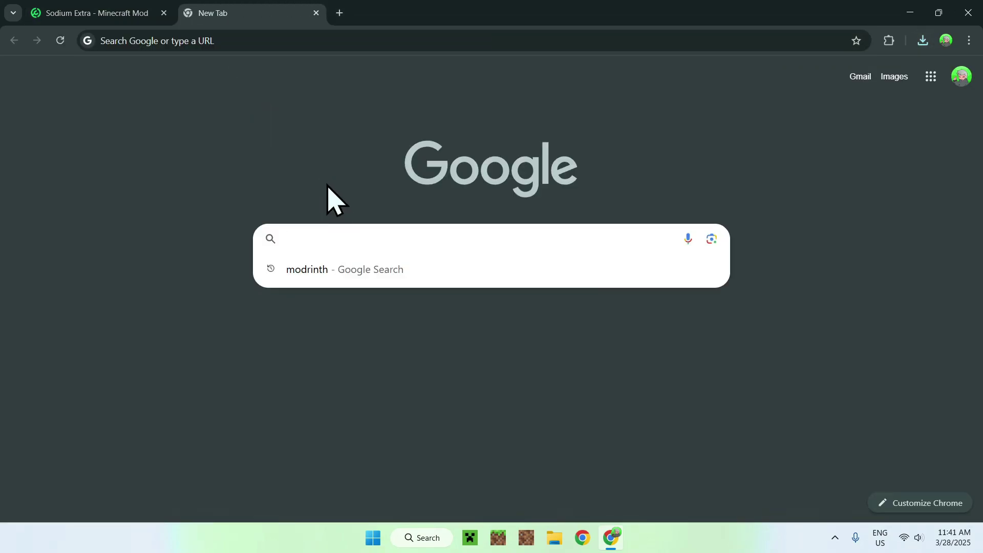
type("Fabric Minecraft")
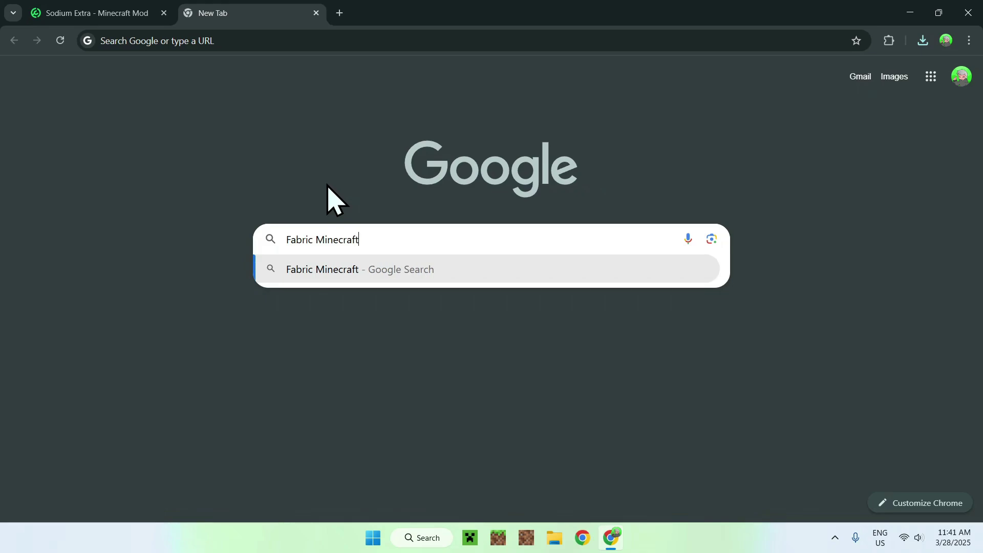
key("Return")
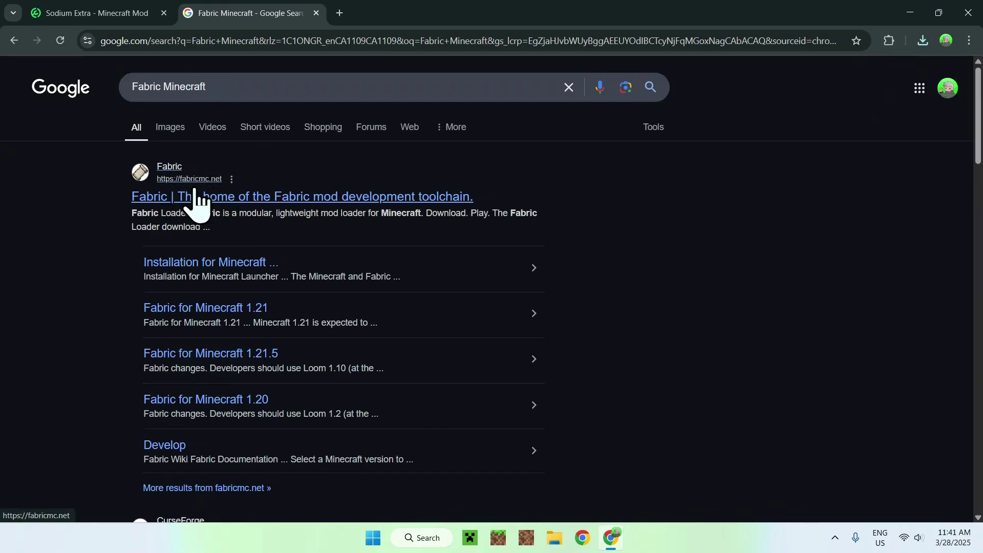
left_click(176, 203)
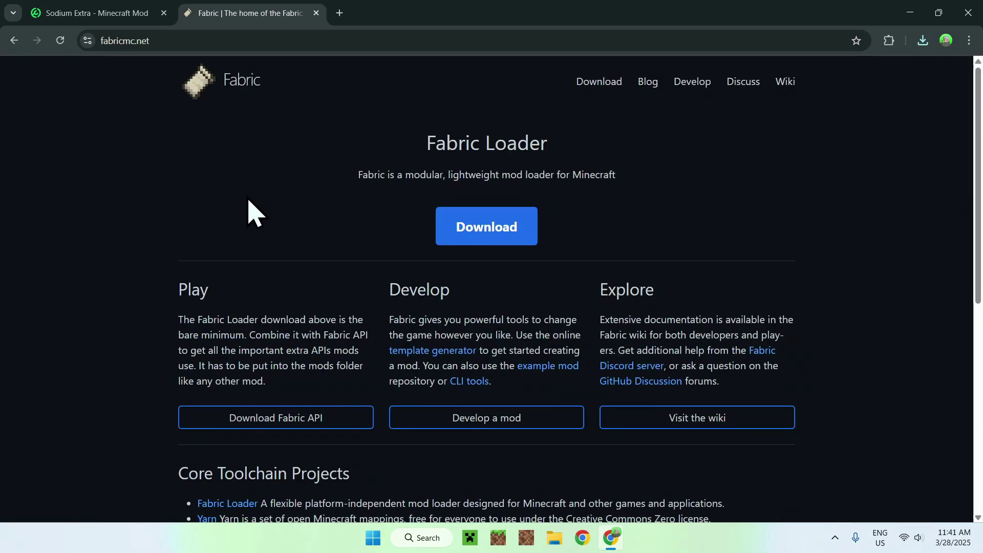
Step: Download fabric-installer-1.0.1.exe for Windows, then close Chrome
left_click(486, 235)
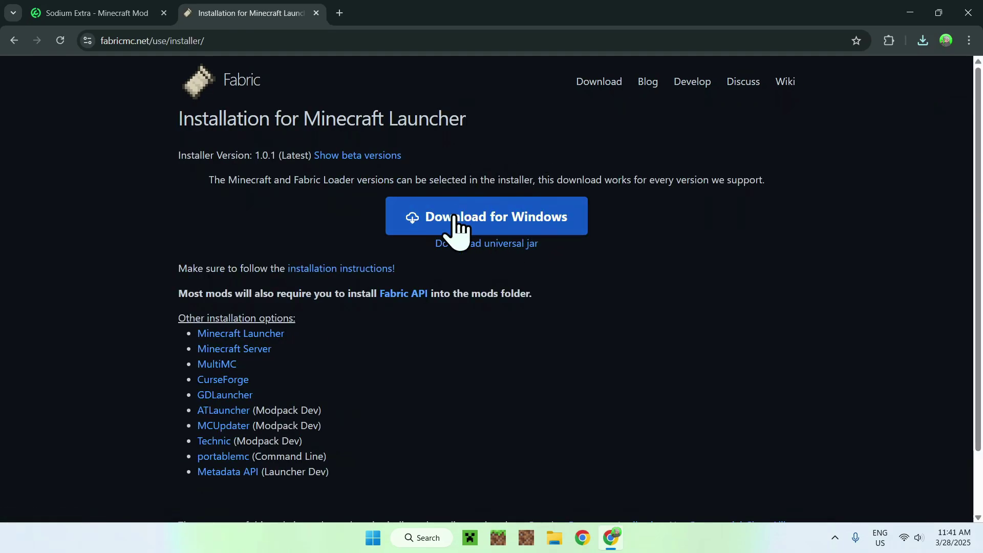
left_click(490, 230)
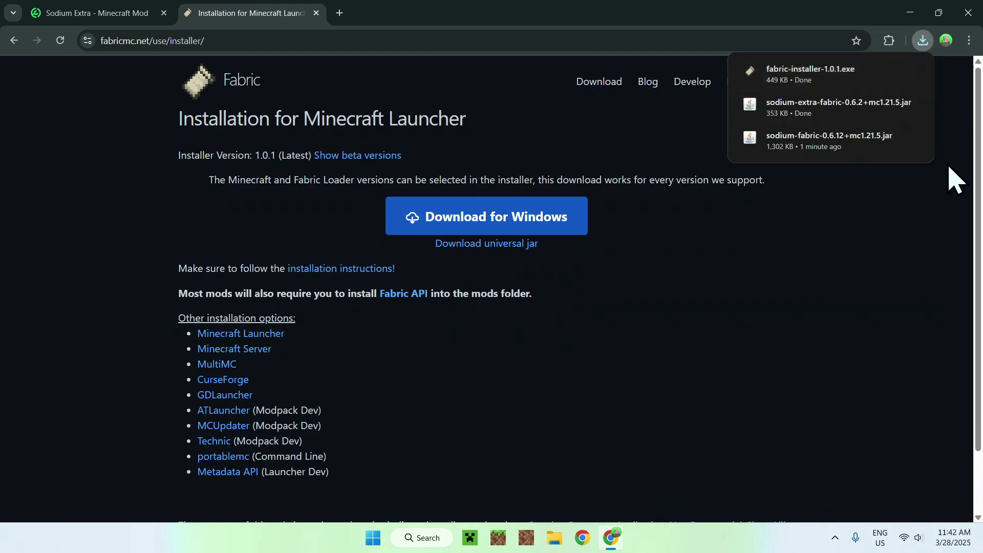
left_click(968, 12)
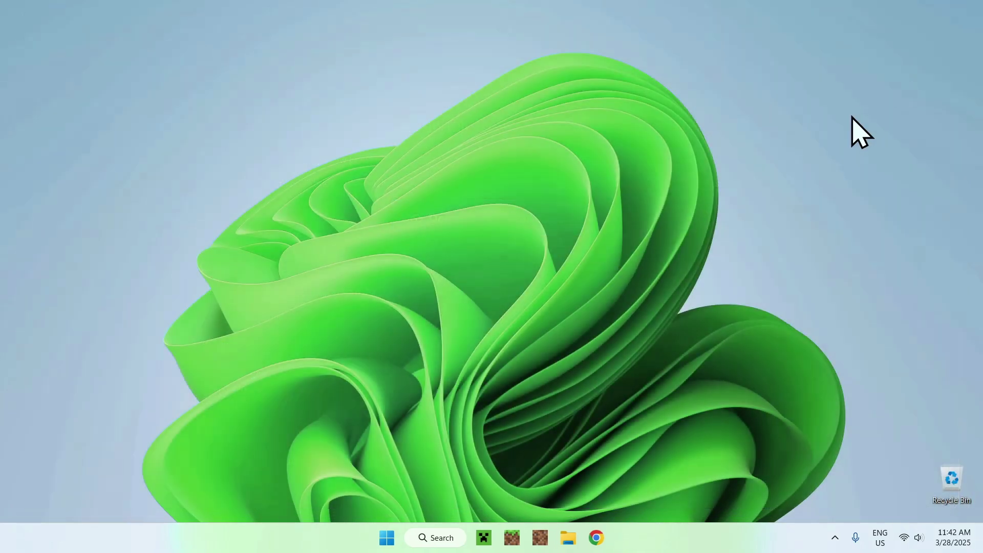
Step: Run fabric-installer-1.0.1.exe from Downloads to install Fabric Loader 0.16.10 for Minecraft 1.21.5
left_click(566, 537)
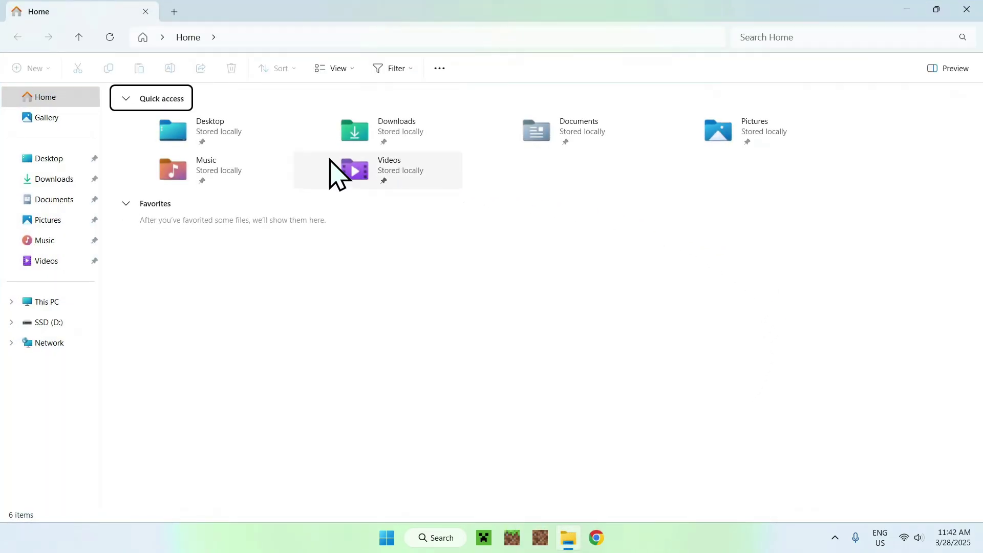
left_click(58, 180)
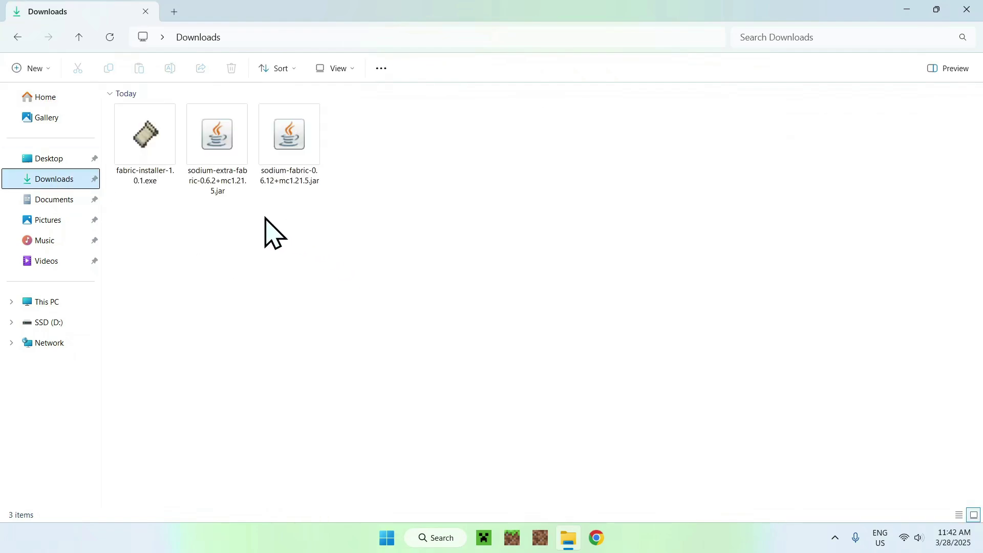
double_click(138, 180)
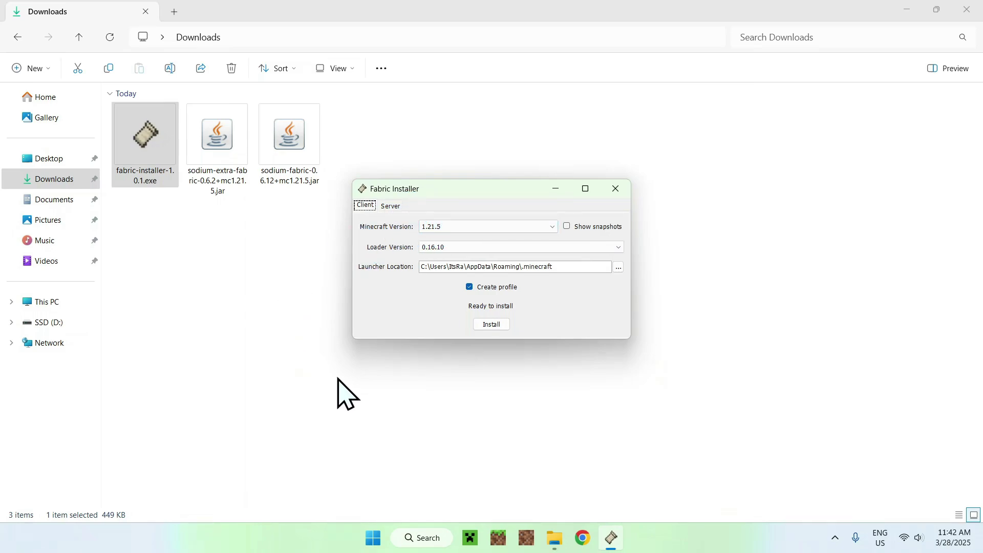
left_click(491, 325)
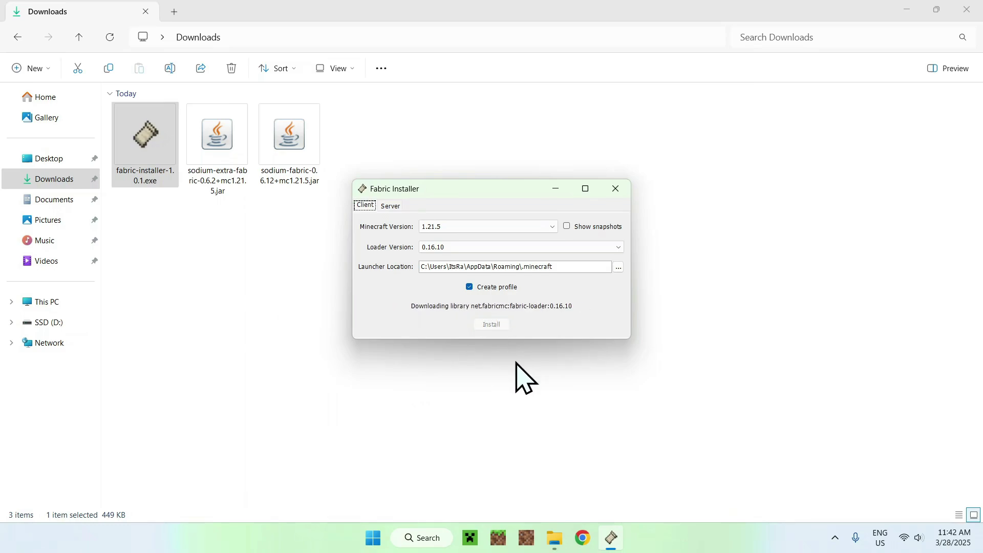
left_click(493, 291)
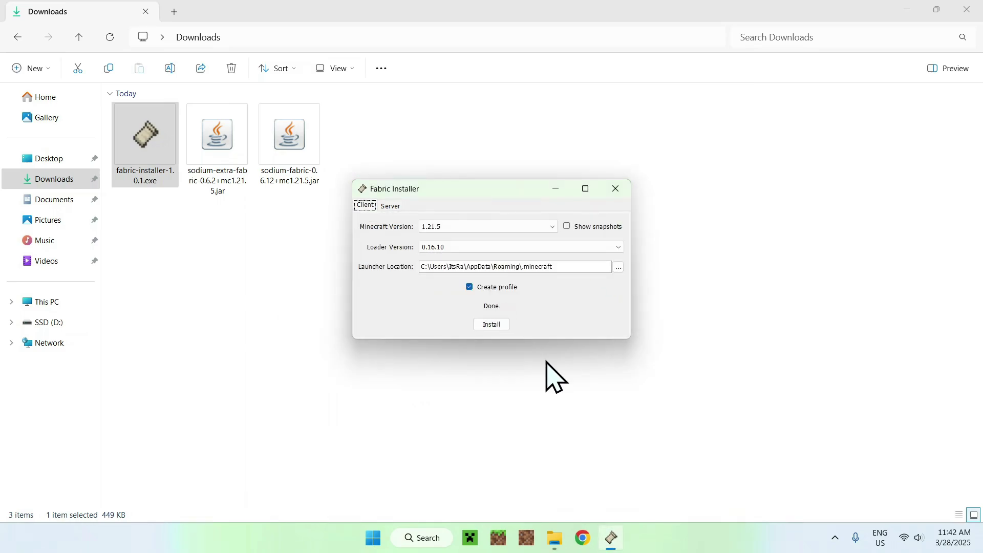
Step: Close the Fabric installer and launch the Minecraft Launcher with the fabric-loader-1.21.5 profile
left_click(616, 189)
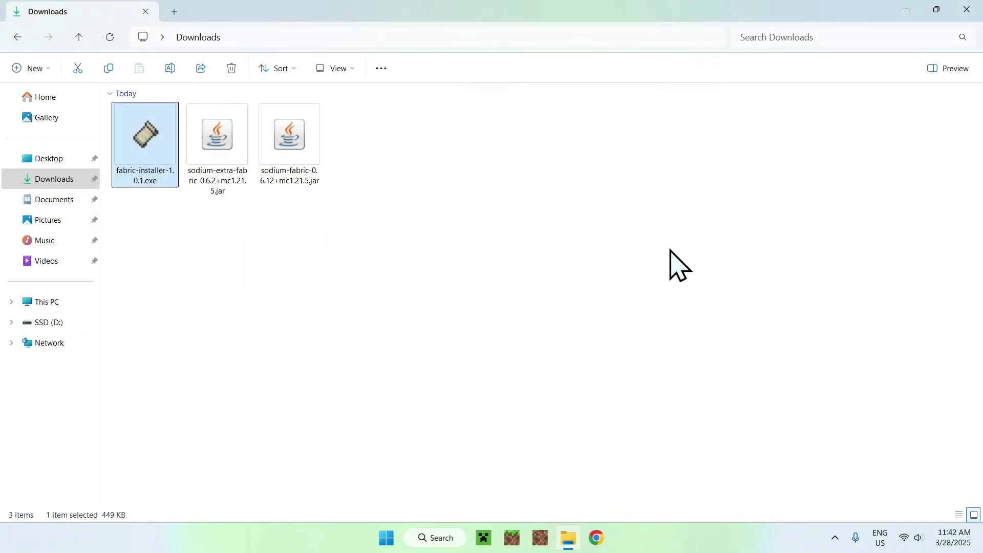
left_click(671, 250)
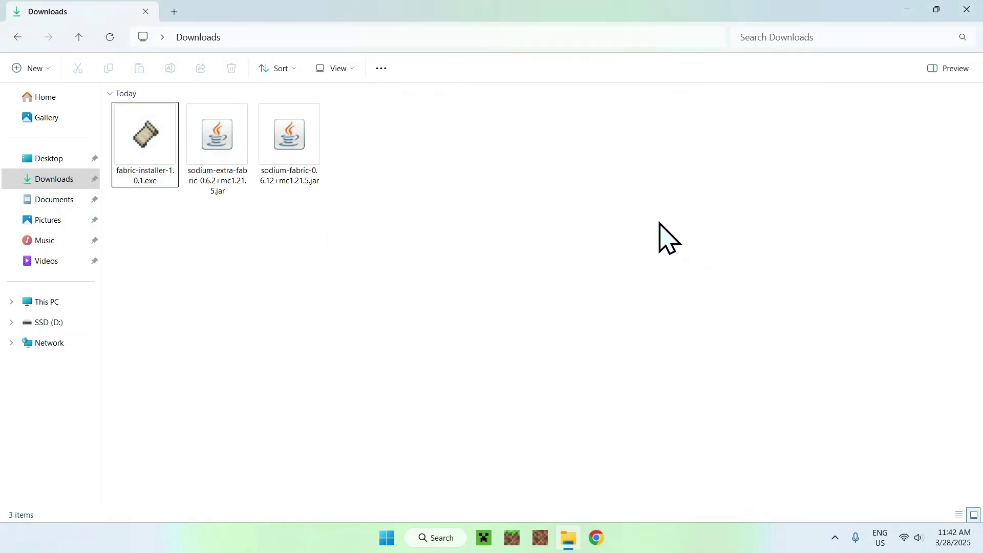
left_click(484, 538)
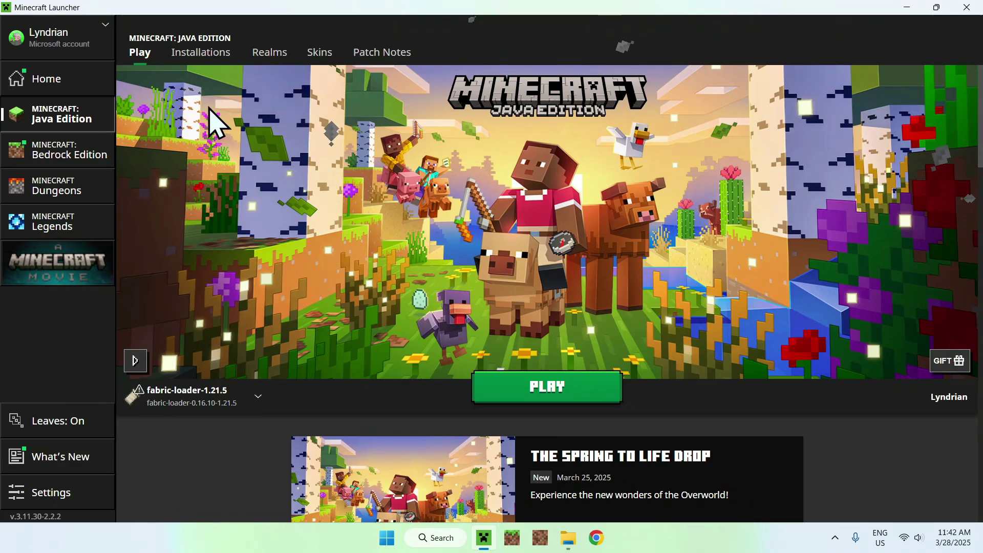
Step: Open the fabric-loader-1.21.5 installation's .minecraft folder from the launcher's Installations list
left_click(196, 54)
mouse_move(474, 180)
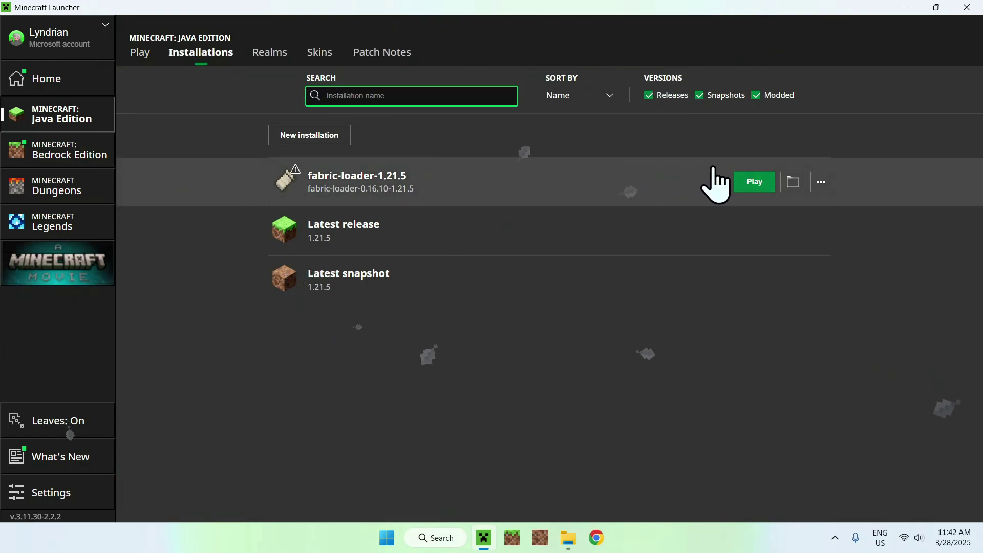
left_click(794, 181)
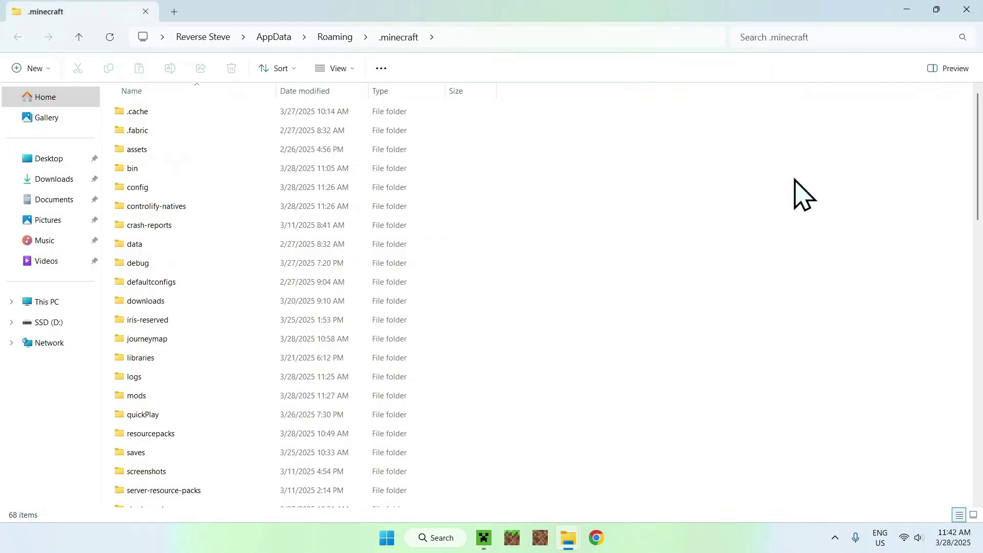
Step: Copy both Sodium jars from Downloads into .minecraft\mods, then return to the Minecraft Launcher
left_click(138, 396)
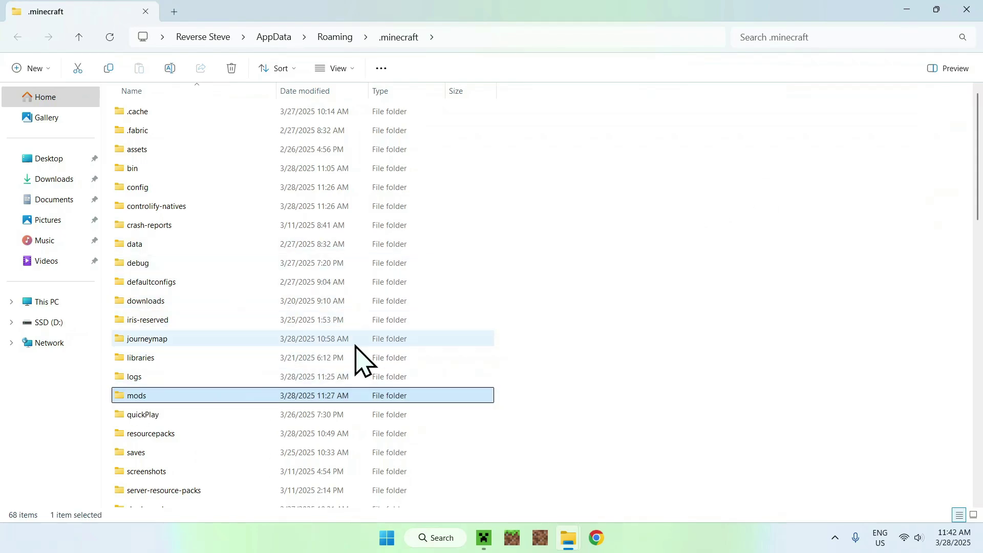
double_click(229, 398)
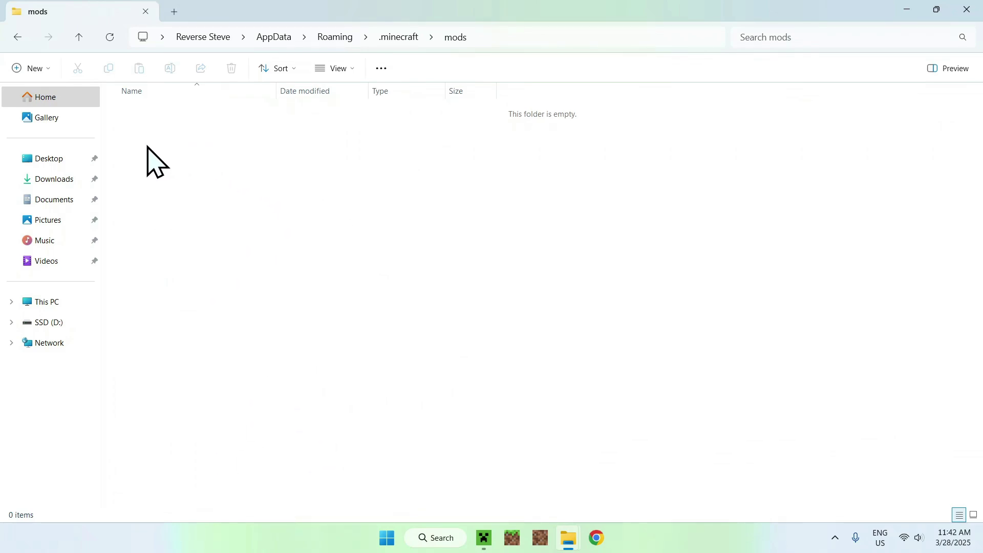
left_click(51, 179)
left_click_drag(364, 239, 236, 152)
left_click(111, 78)
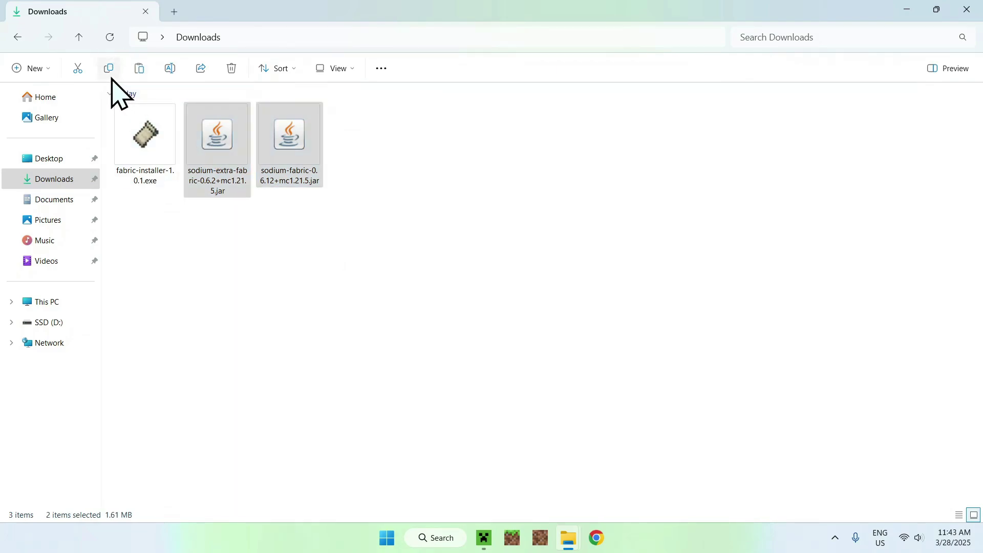
left_click(17, 37)
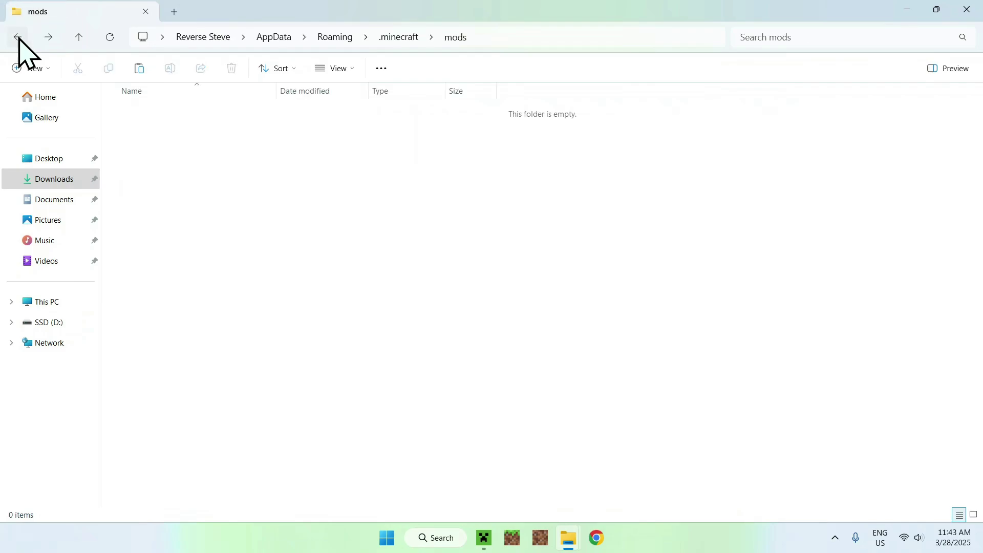
left_click(139, 68)
left_click(187, 152)
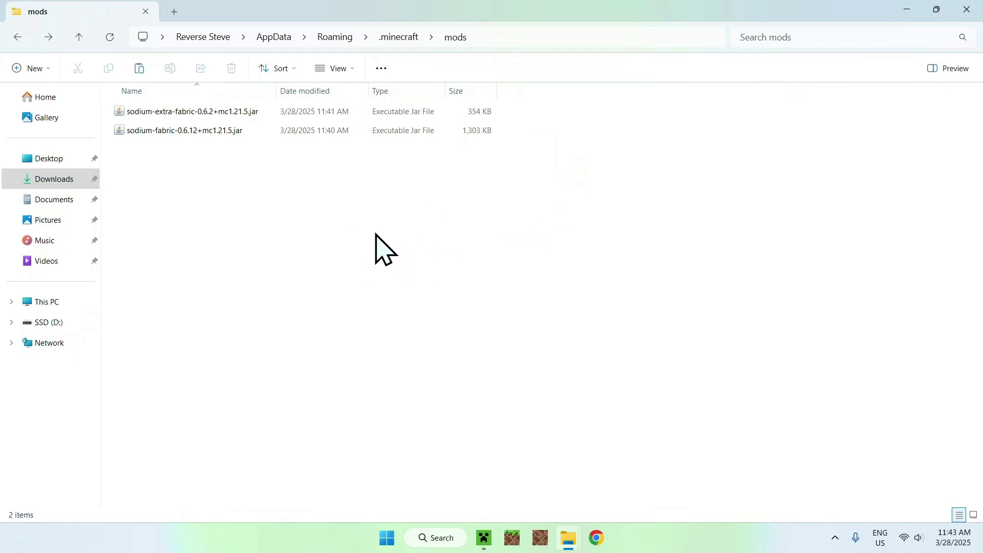
left_click(483, 541)
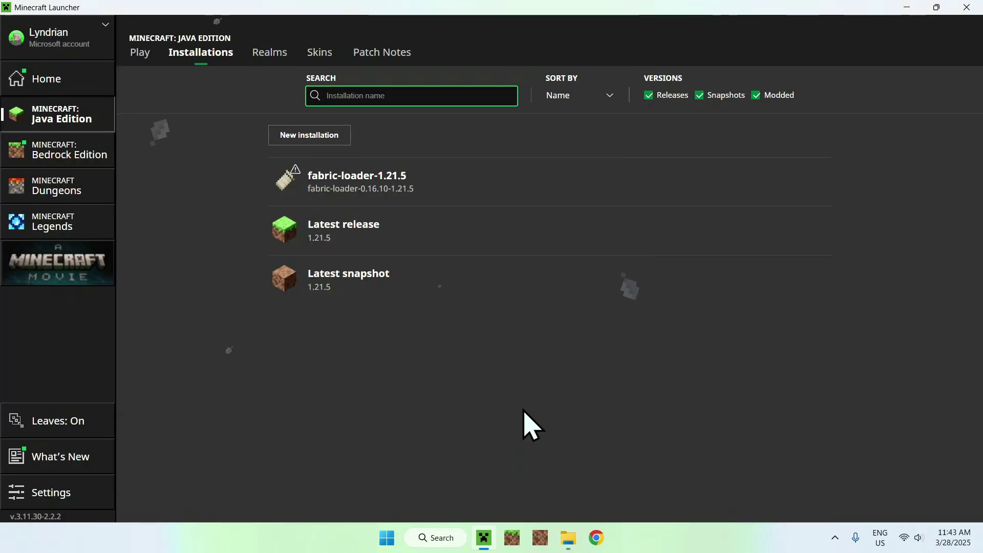
Step: Play the fabric-loader-1.21.5 profile and maximize the Minecraft 1.21.5 Fabric window
left_click(139, 60)
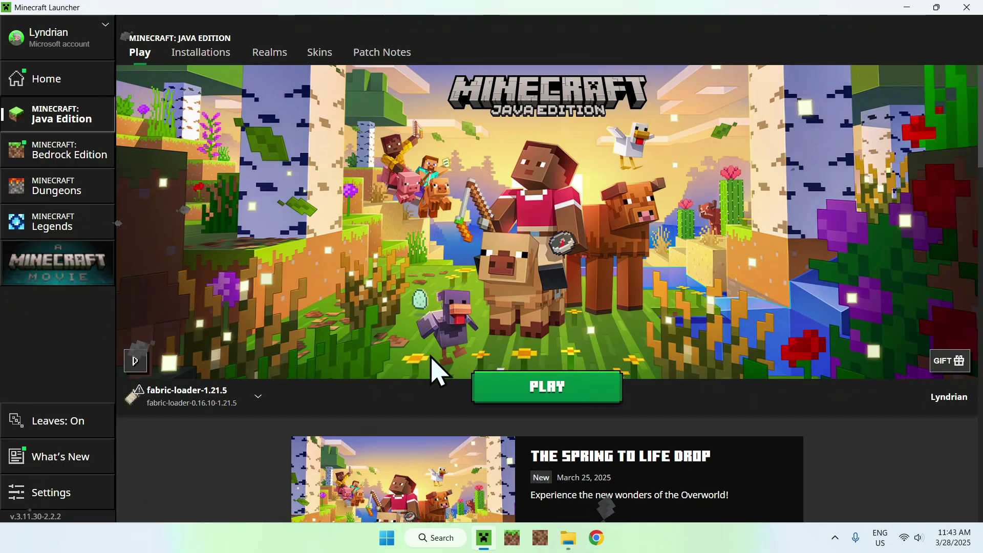
left_click(548, 388)
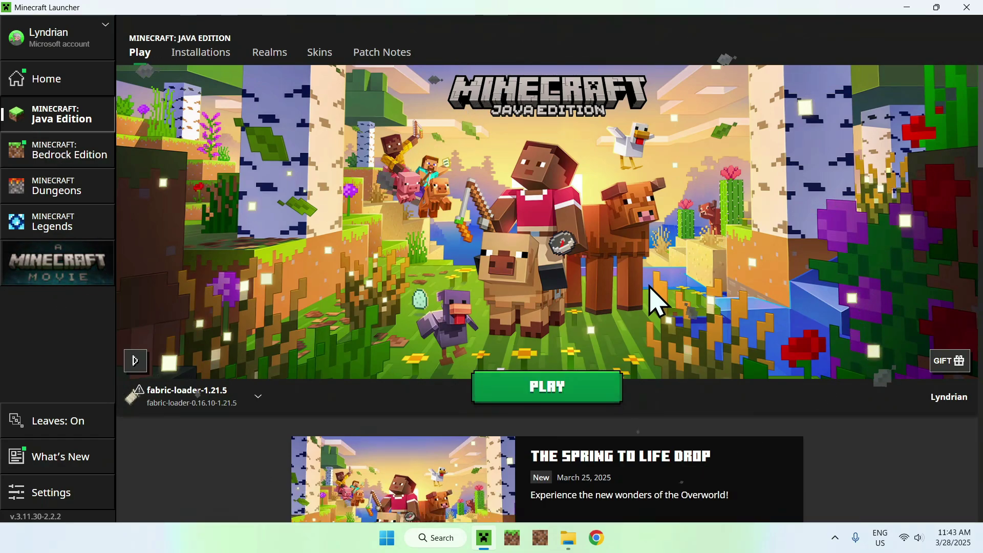
key("alt+Tab")
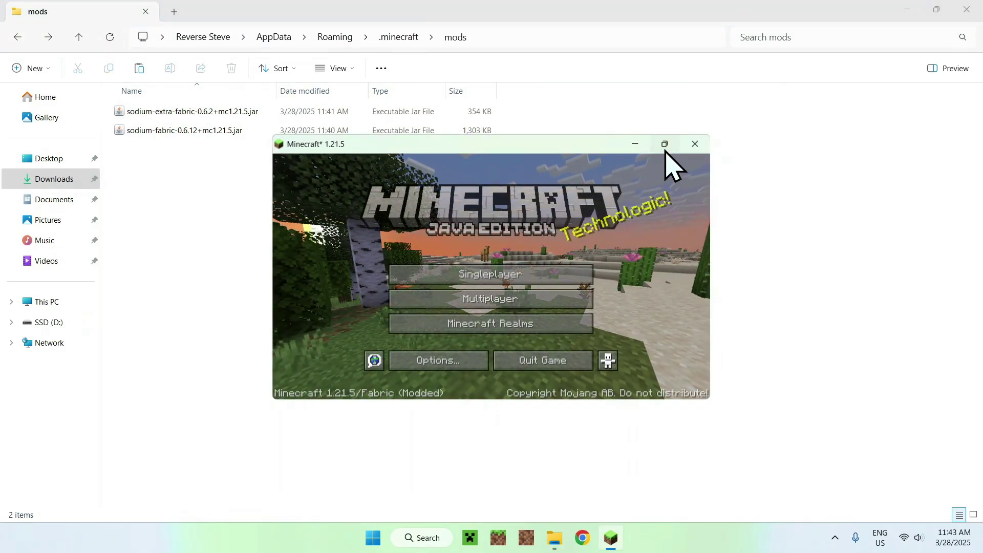
left_click(665, 144)
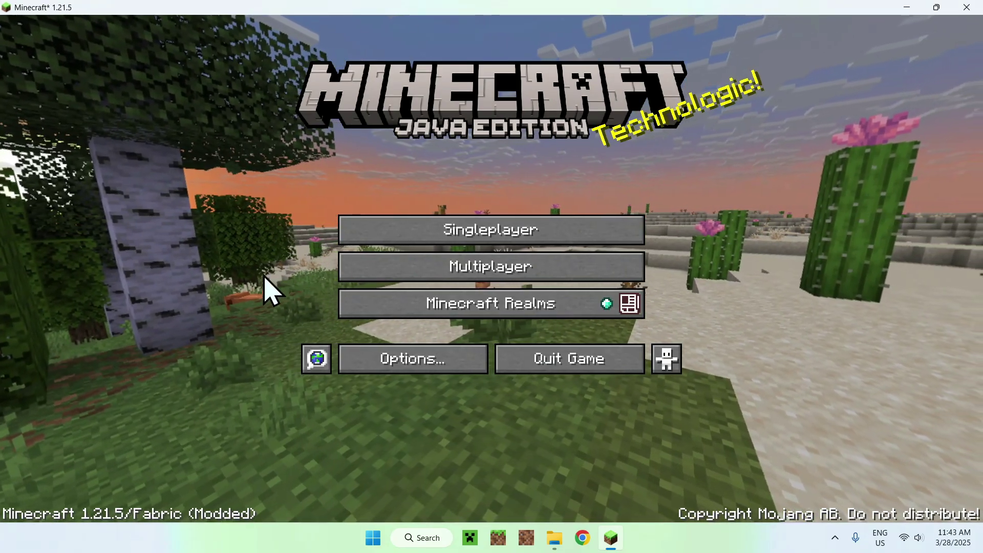
Step: Load a saved singleplayer world and walk forward toward the trees
left_click(497, 235)
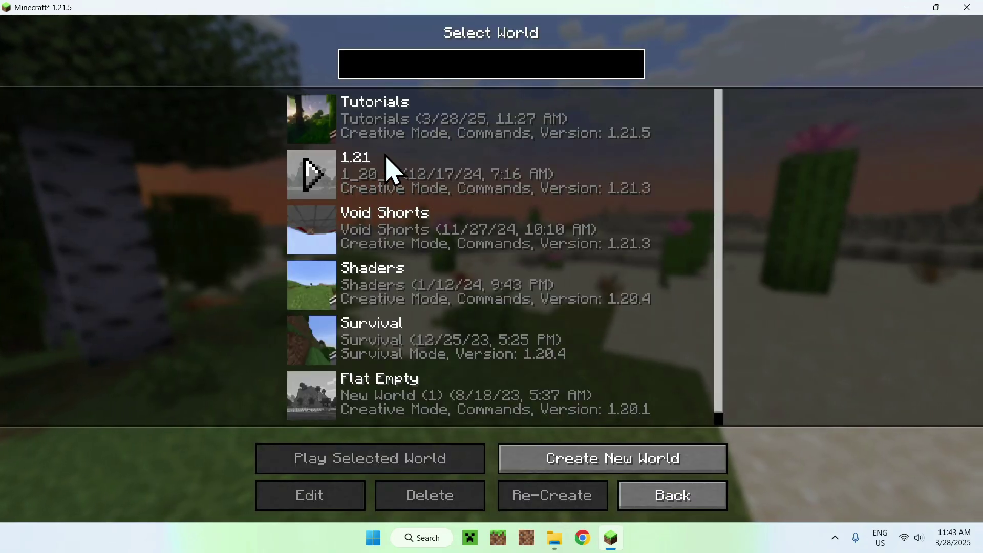
double_click(391, 171)
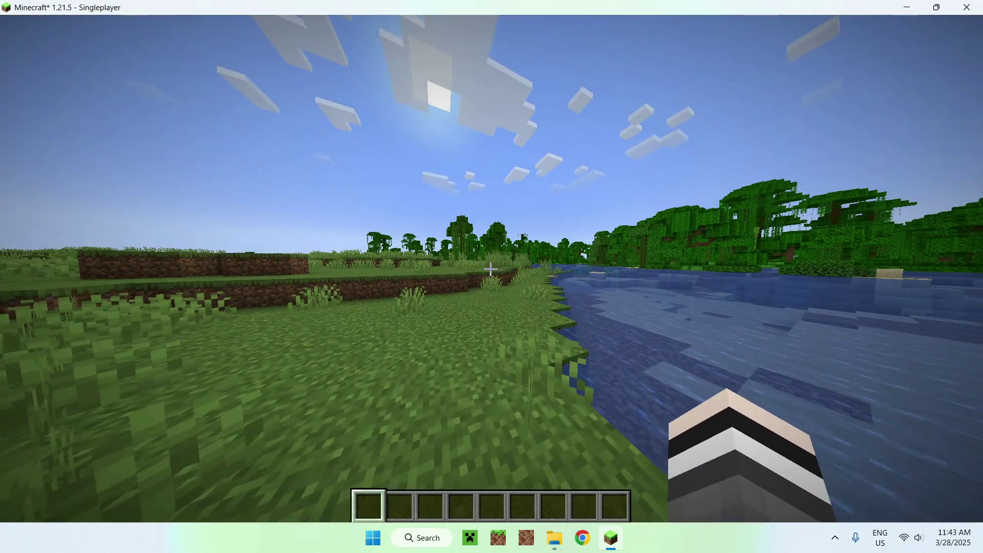
key("w")
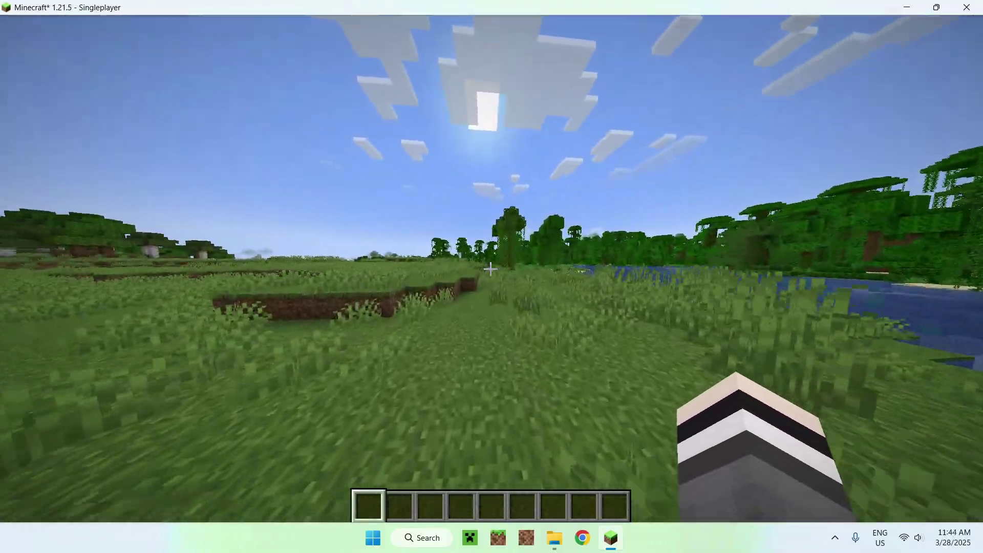
key("w")
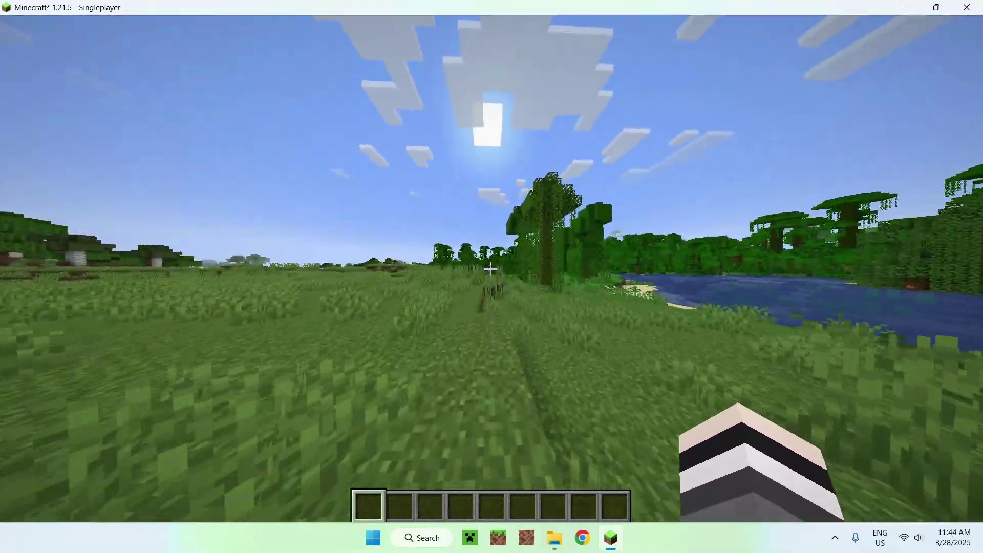
Step: Show the F3 debug overlay confirming Sodium Renderer 0.6.12, then pause the game
key("F3")
key("t")
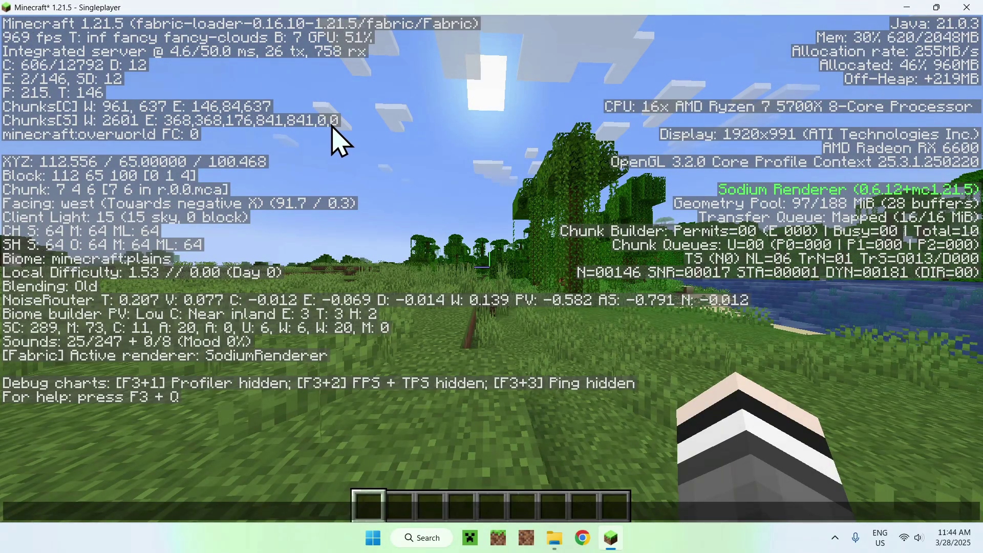
key("Escape")
key("w")
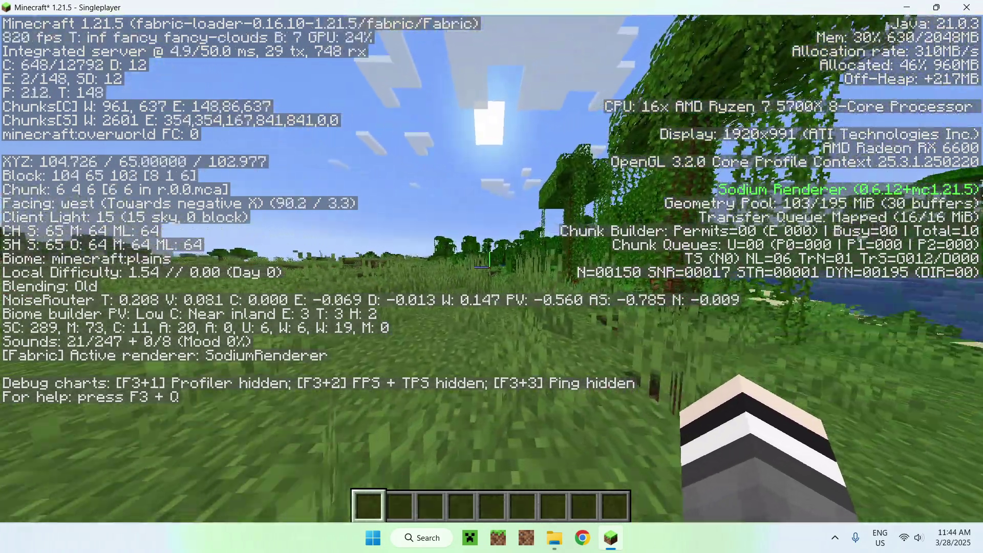
key("w")
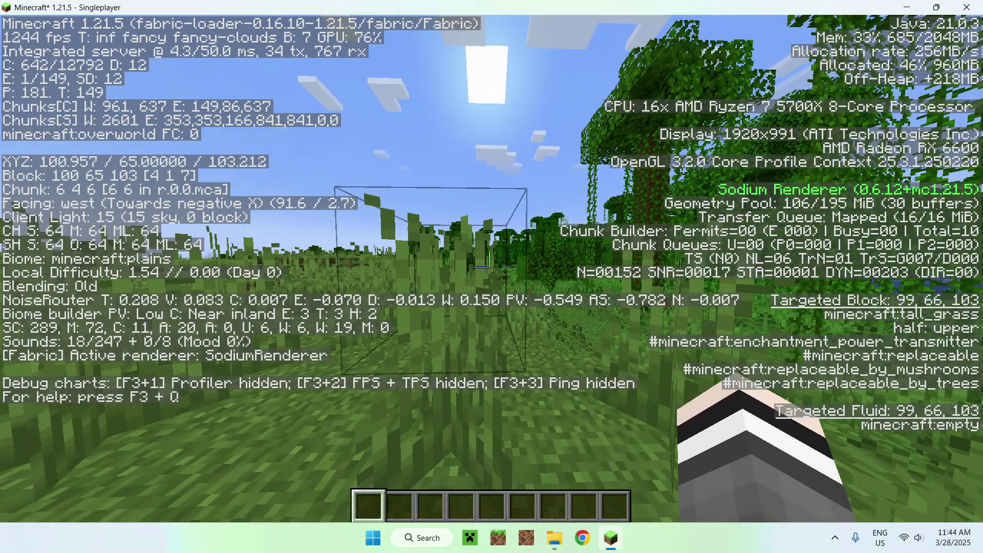
key("Escape")
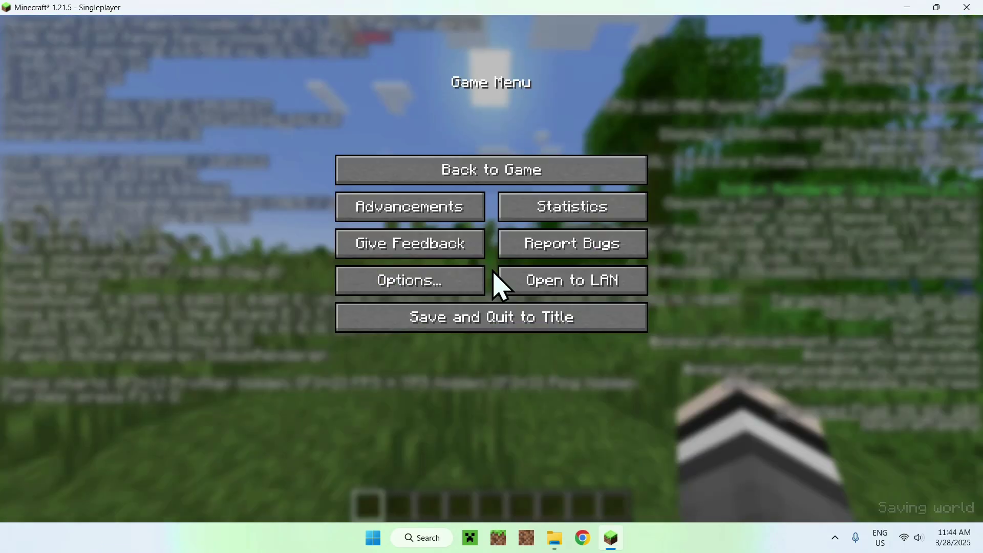
Step: Open Video Settings from the game options and dismiss the donation banner
left_click(401, 282)
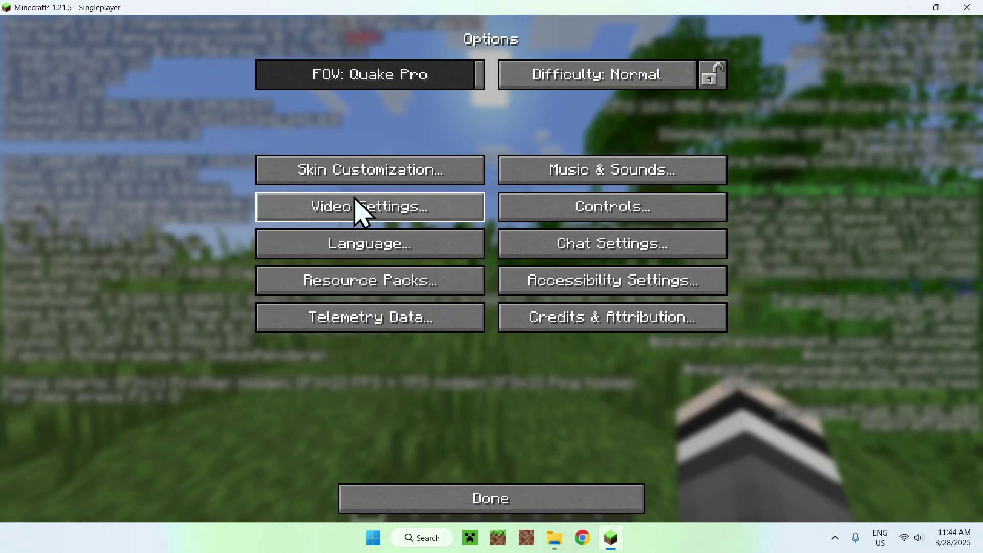
left_click(377, 210)
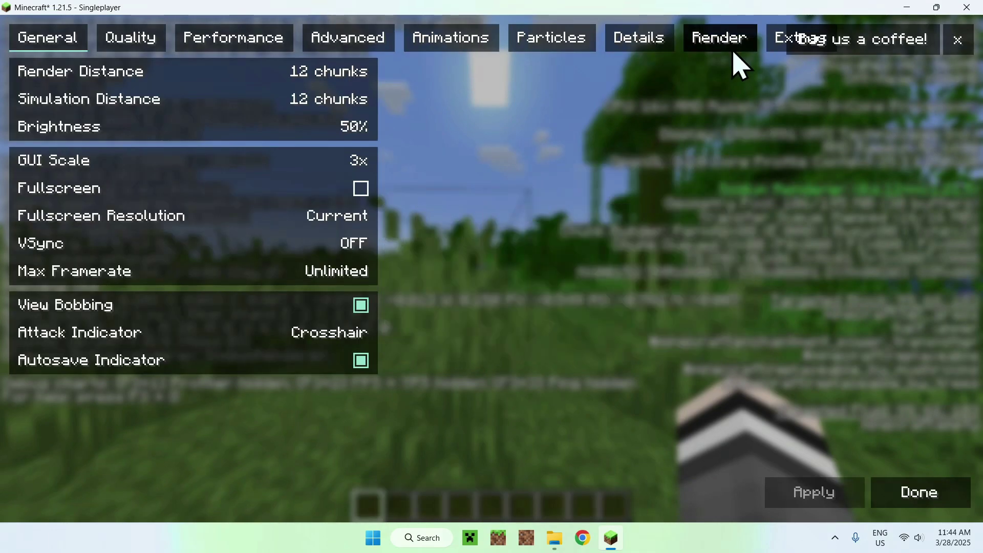
left_click(959, 46)
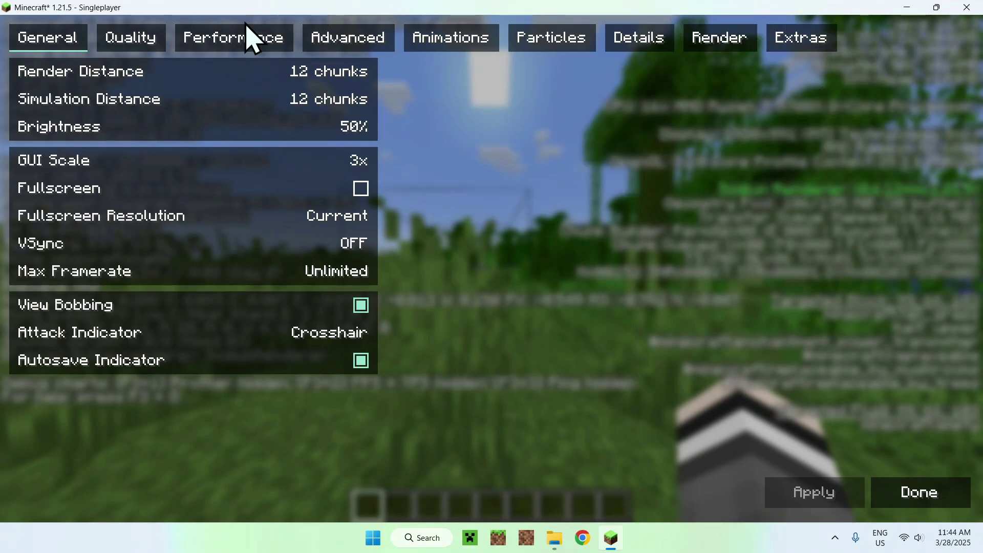
Step: Browse the Sodium settings tabs from Quality through Render, ending on Extras
left_click(131, 44)
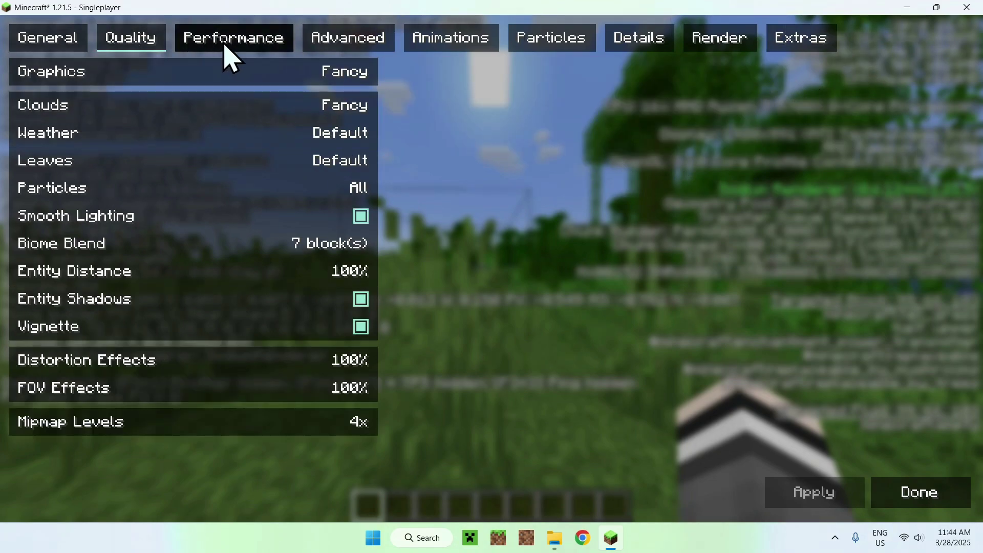
left_click(228, 45)
left_click(353, 46)
left_click(453, 47)
left_click(548, 45)
left_click(640, 46)
left_click(709, 46)
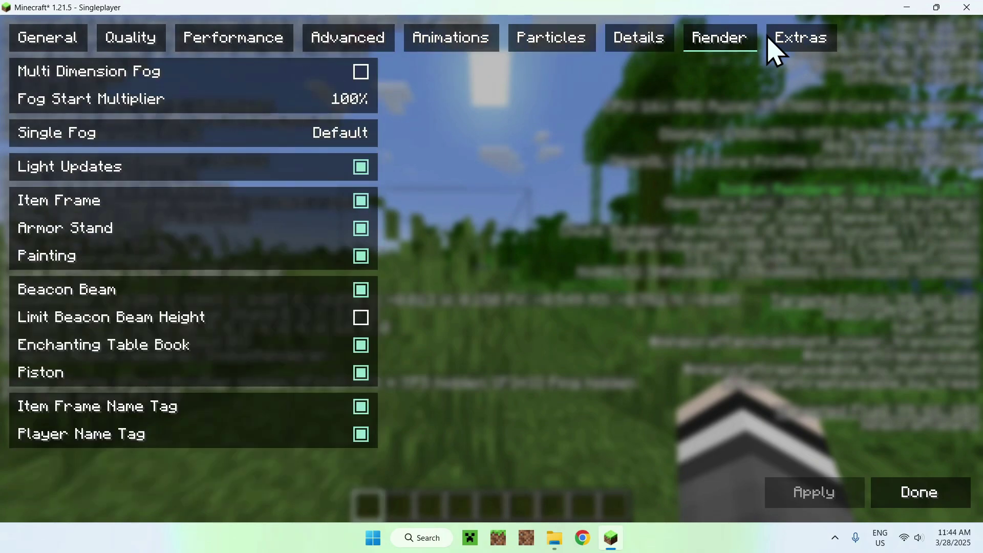
left_click(788, 47)
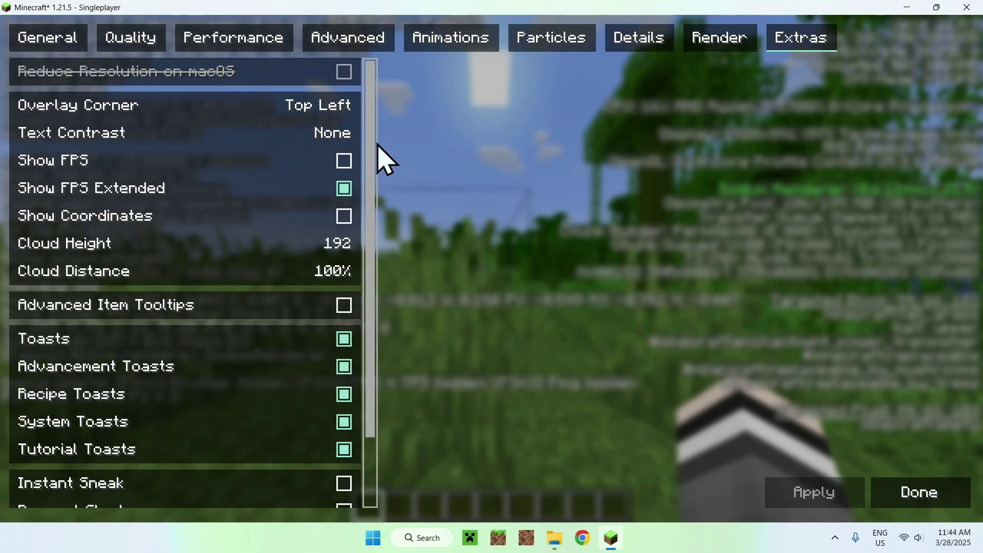
Step: Turn on Show FPS in Extras, apply it, and return to the game
scroll(377, 266, "down", 2)
scroll(377, 263, "up", 2)
left_click(344, 161)
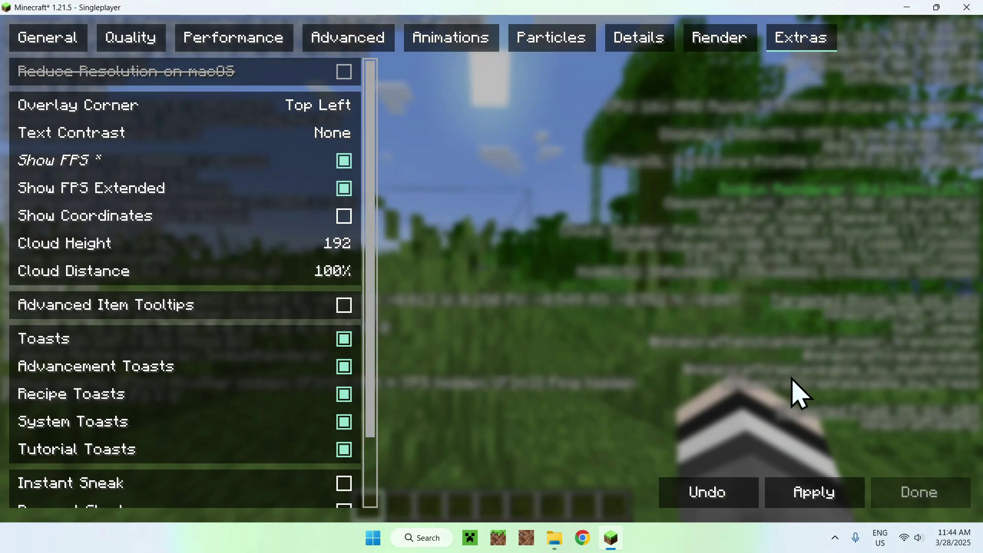
left_click(801, 491)
key("Escape")
key("Escape")
key("Escape")
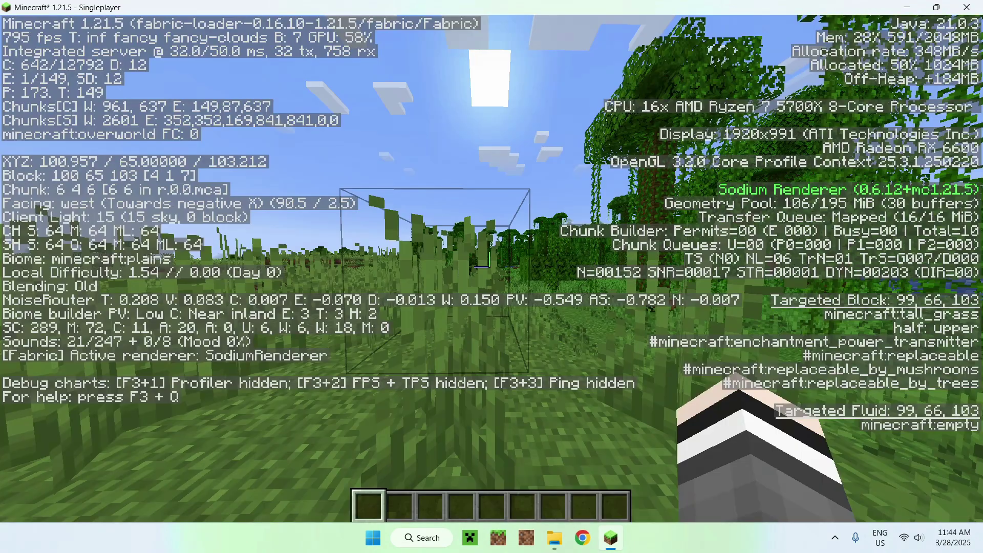
Step: Hide the F3 debug screen and walk across the plains while watching the FPS counter
key("F3")
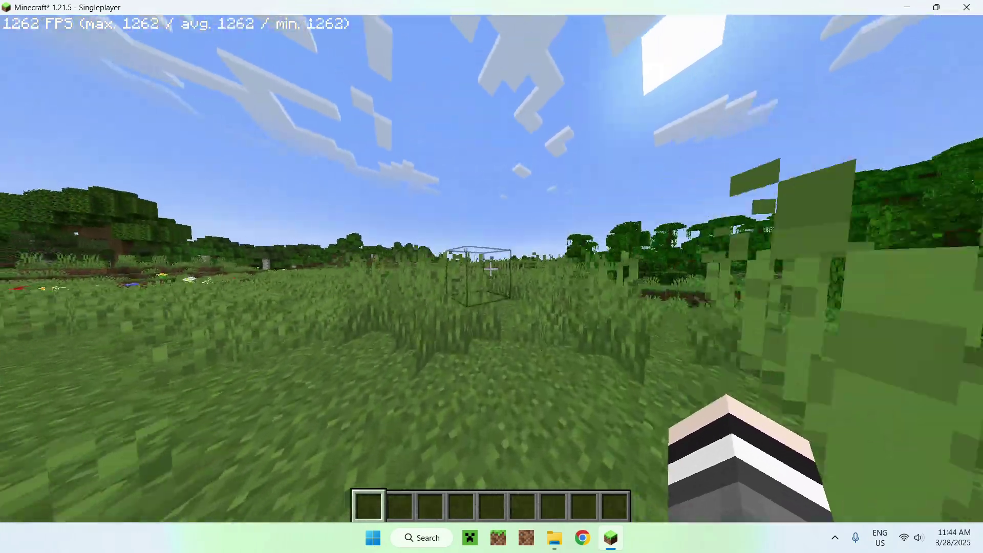
key("w")
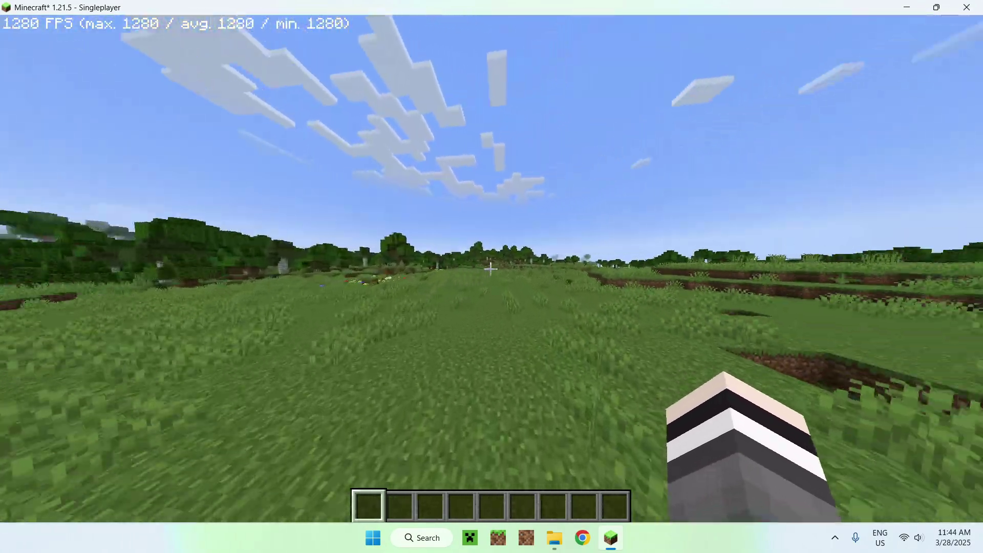
key("w")
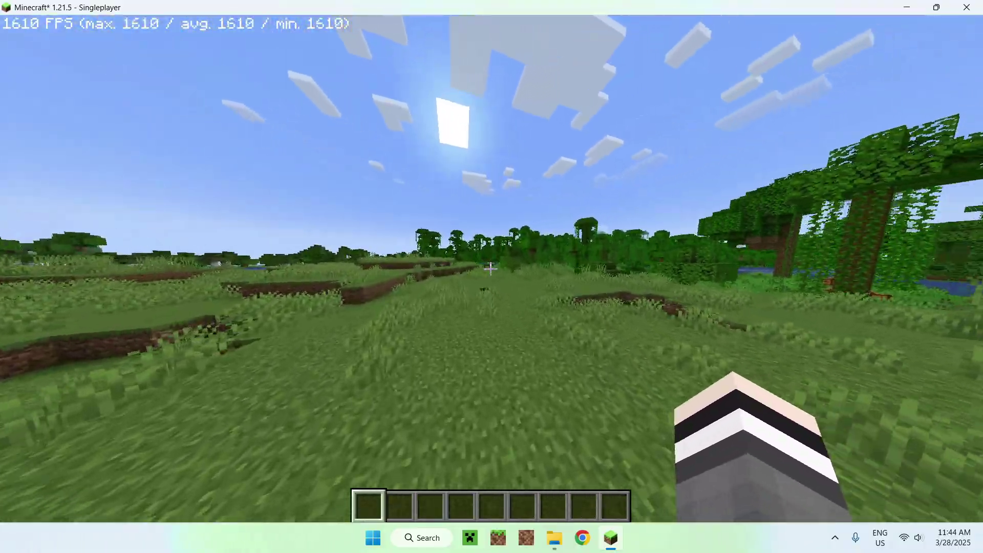
key("w")
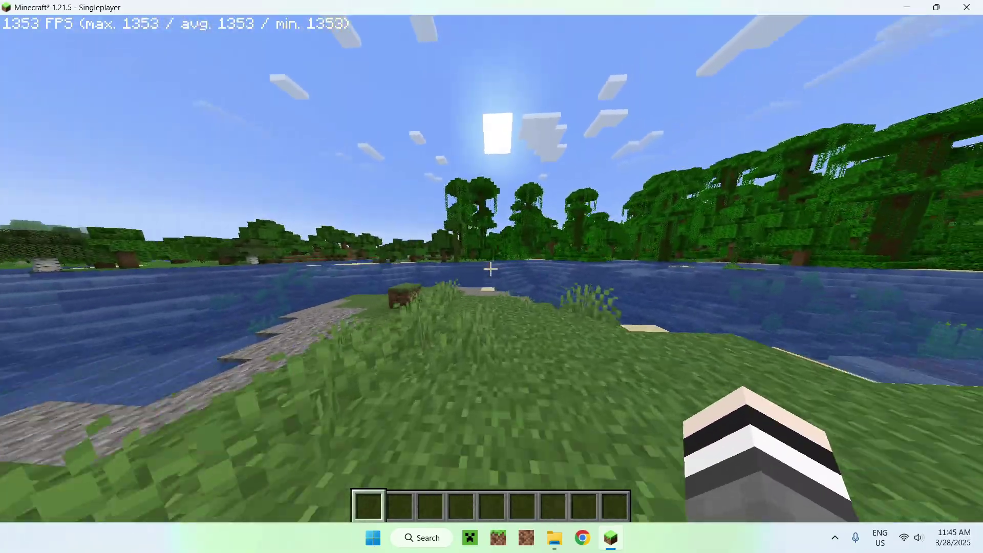
key("w")
key("w")
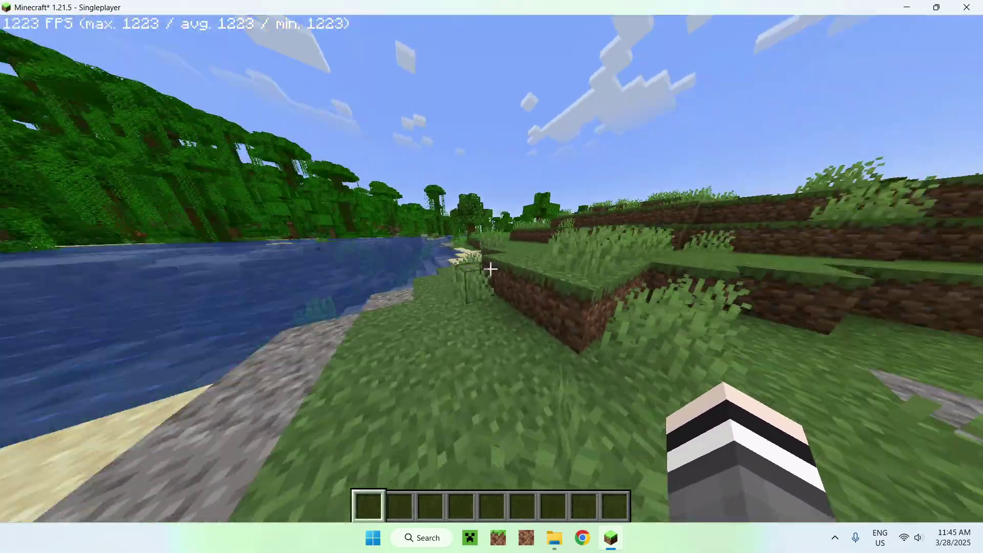
key("w")
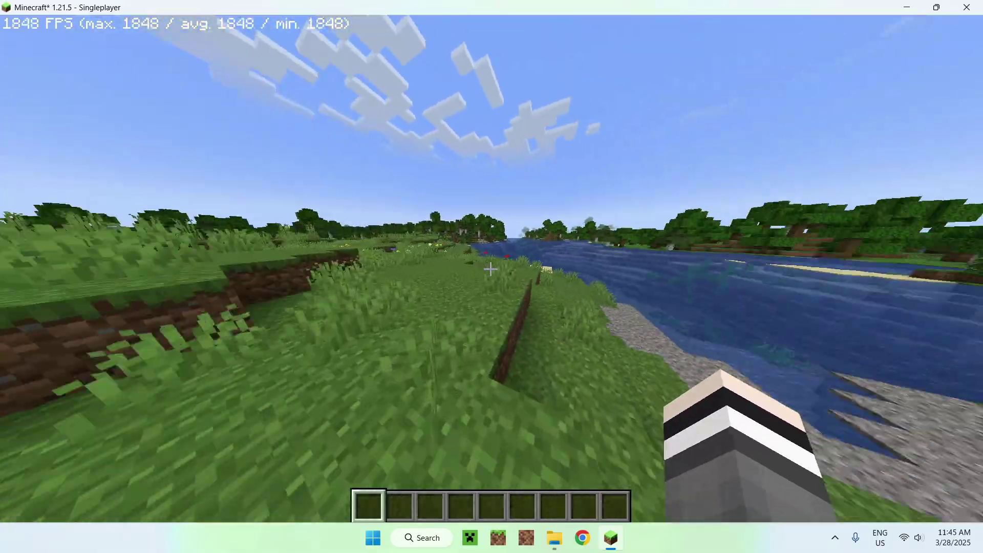